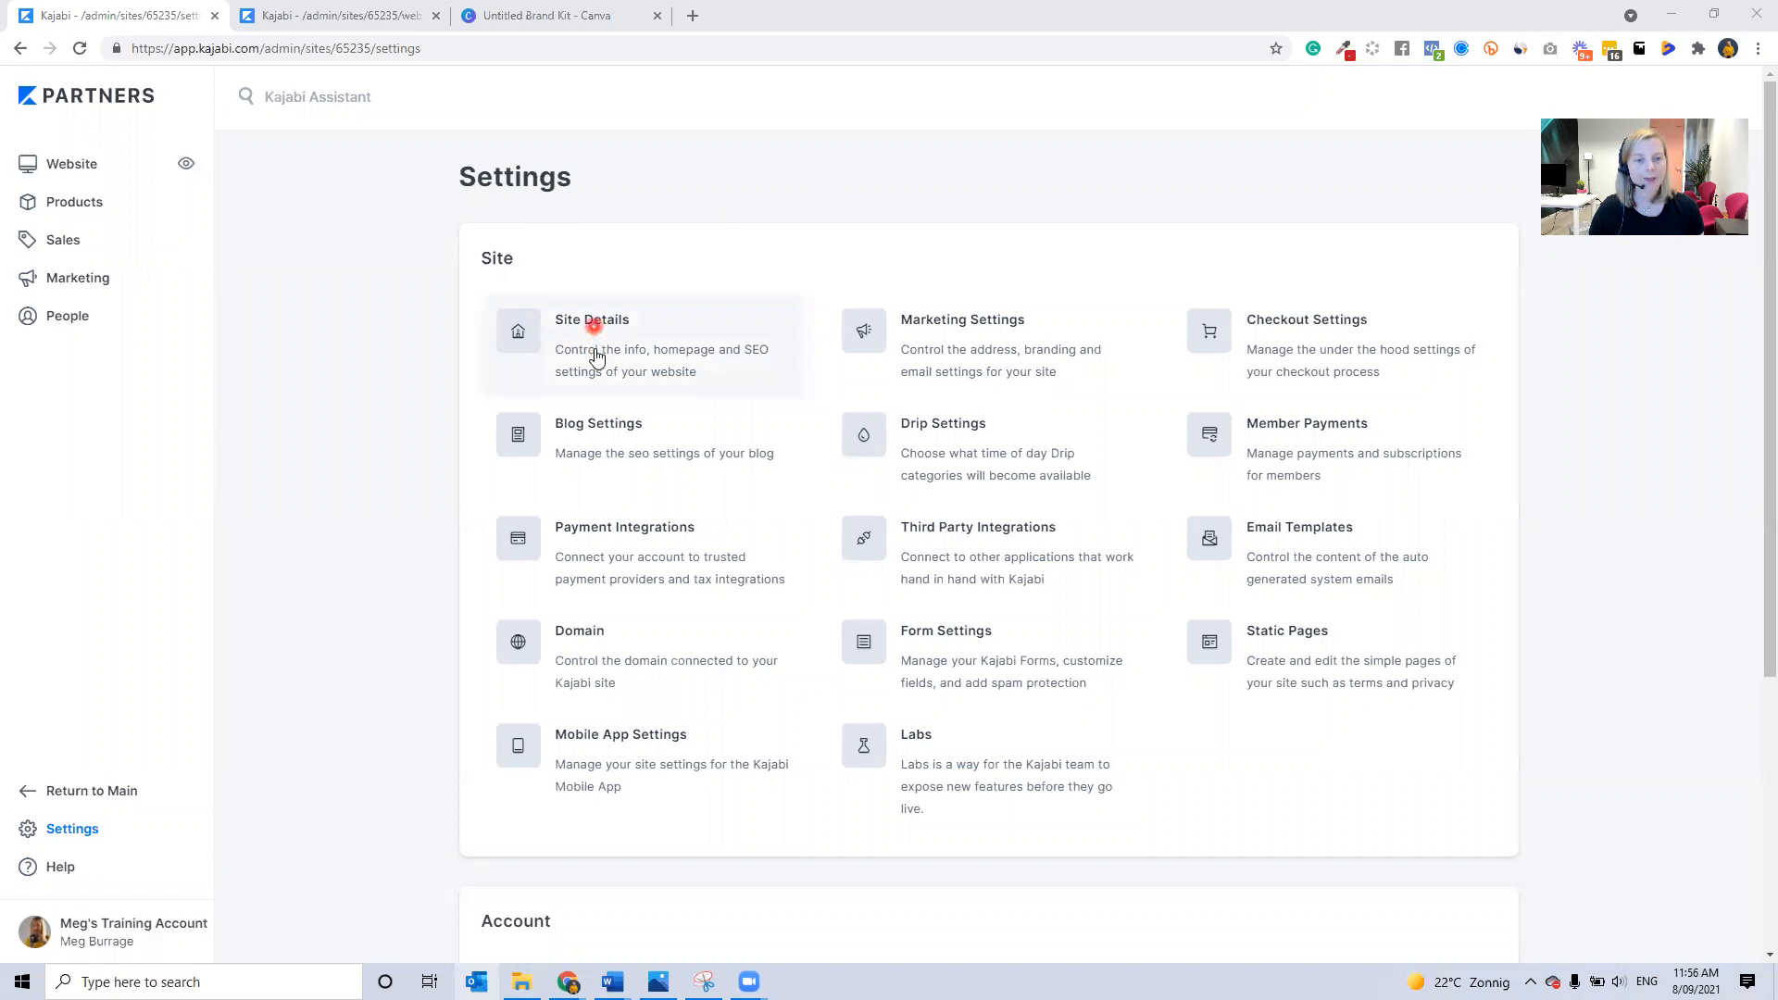
Open the Site Details settings and go to the Colors section with the default color palette
{"action": "left_click", "coordinate": [596, 354]}
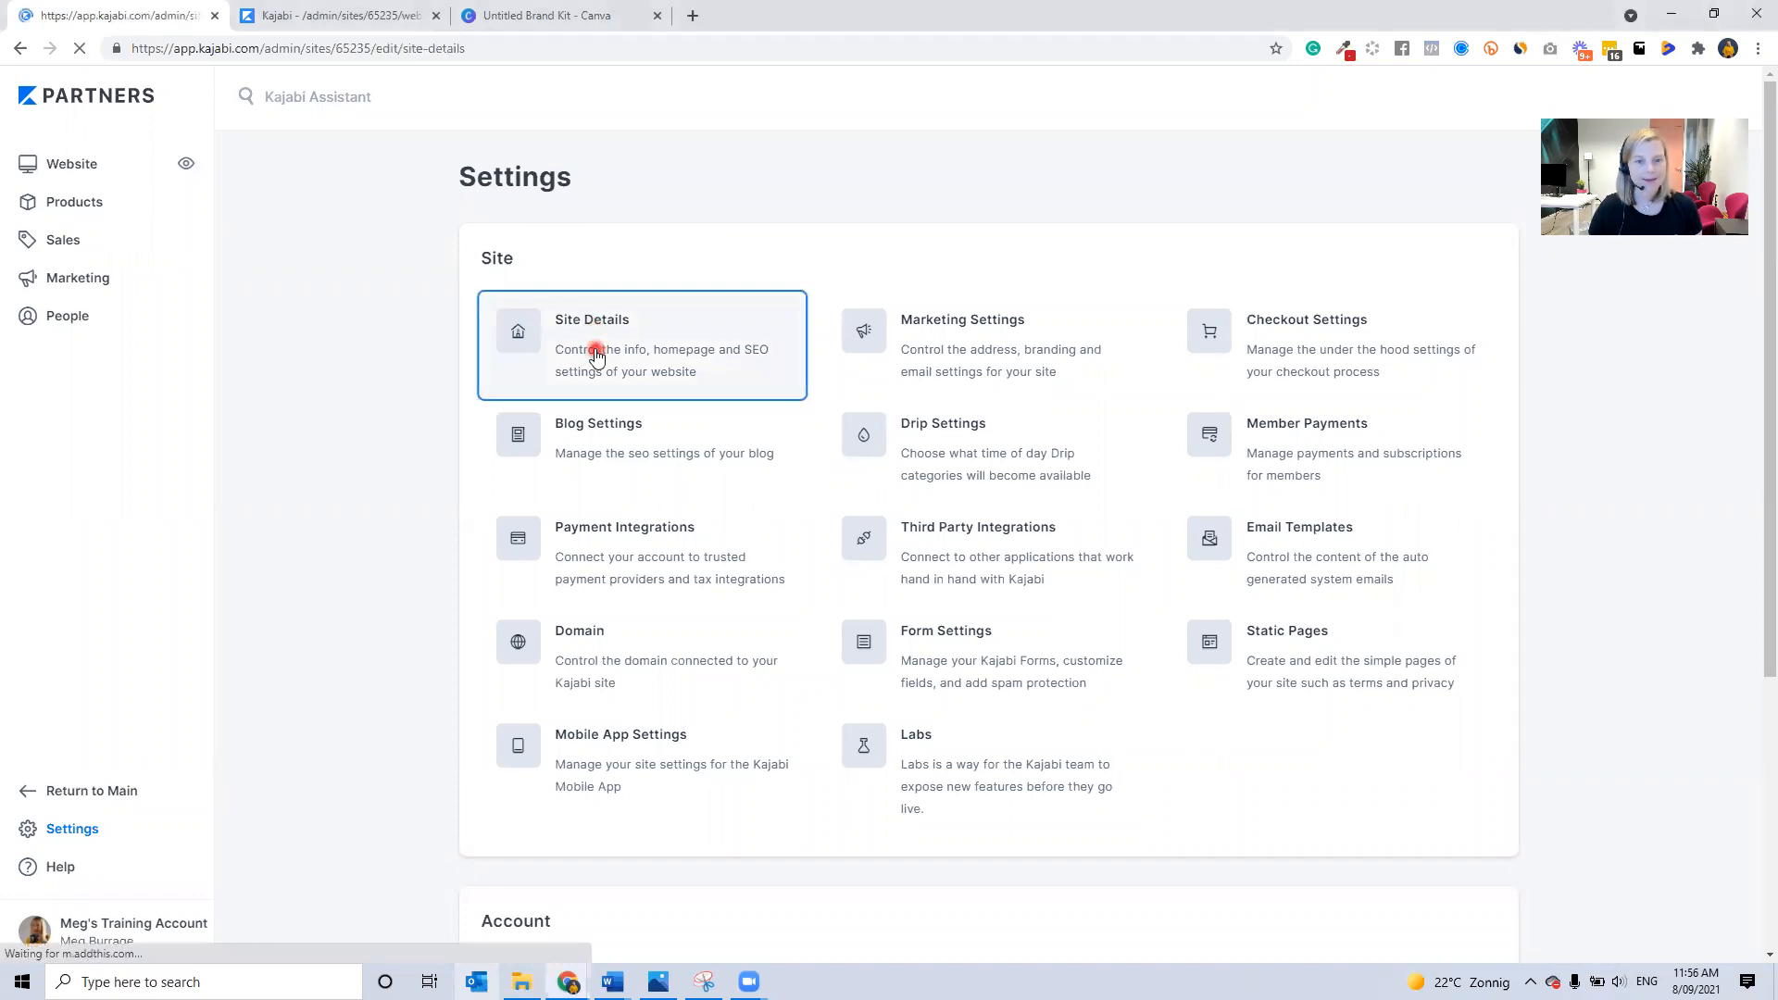
{"action": "scroll", "coordinate": [562, 384], "scroll_direction": "down", "scroll_amount": 9}
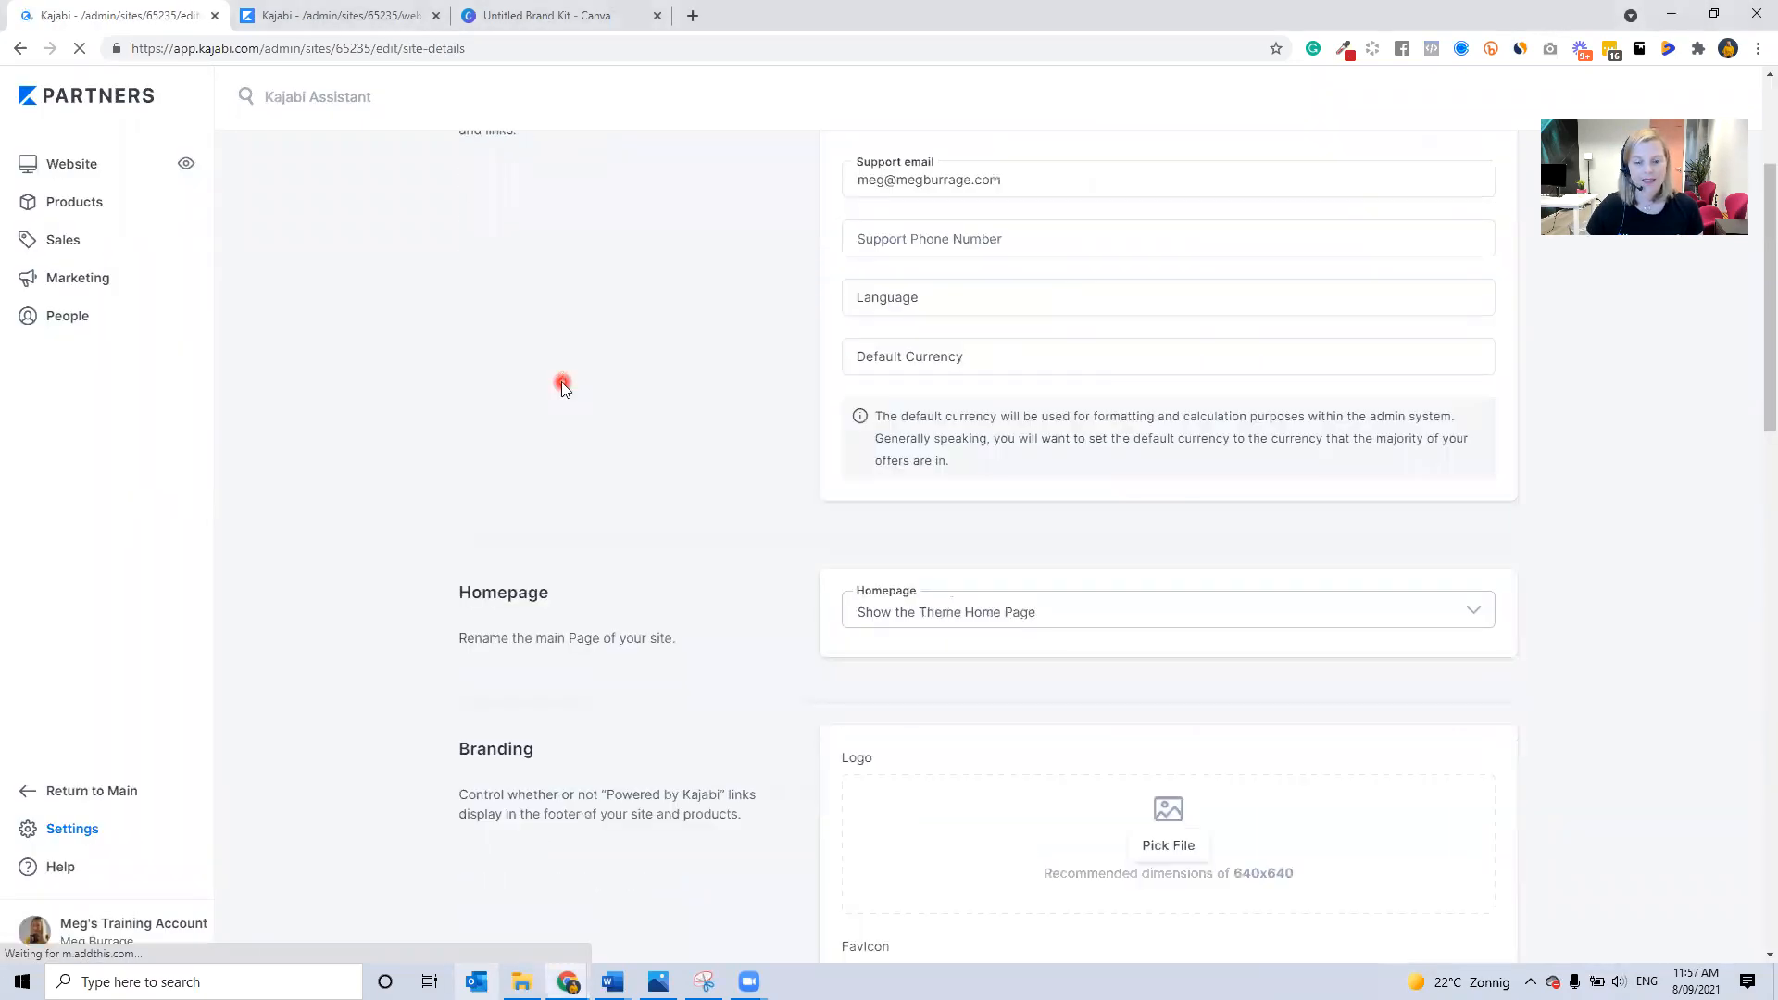
{"action": "scroll", "coordinate": [562, 384], "scroll_direction": "down", "scroll_amount": 3}
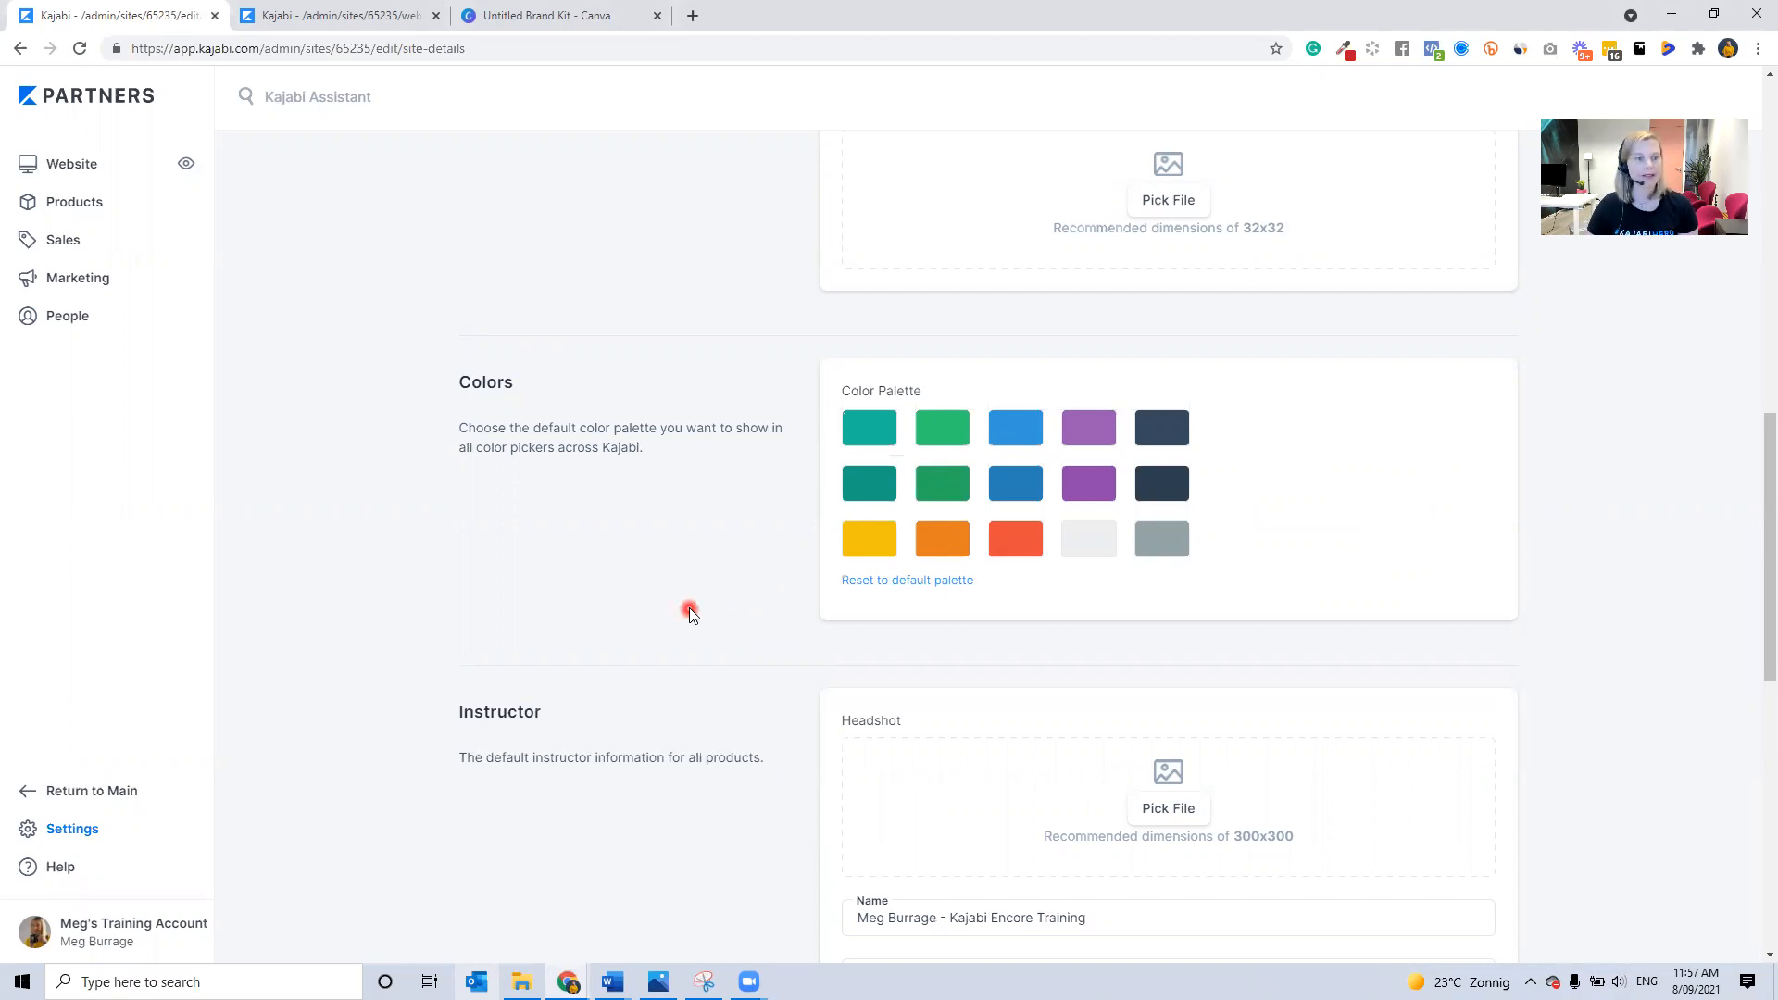
Open the Premier Site theme for customizing and view the color choices for the Hero call-to-action's button color
{"action": "left_click", "coordinate": [326, 28]}
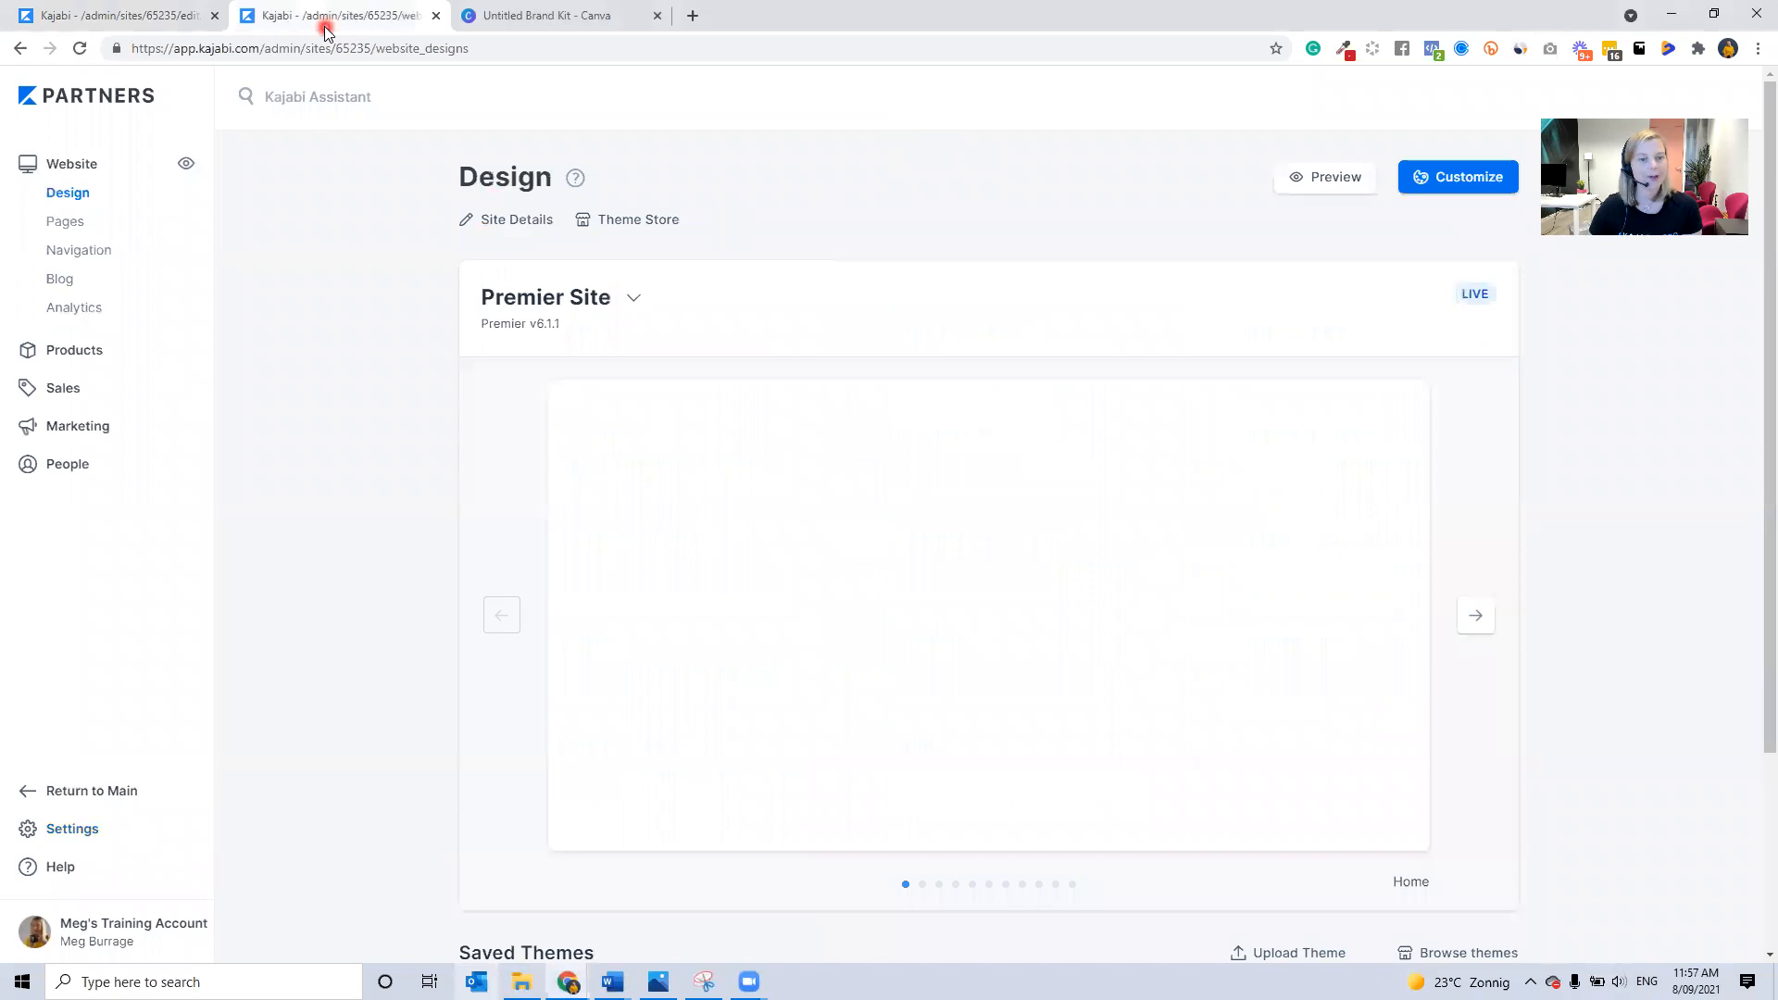
{"action": "left_click", "coordinate": [66, 212]}
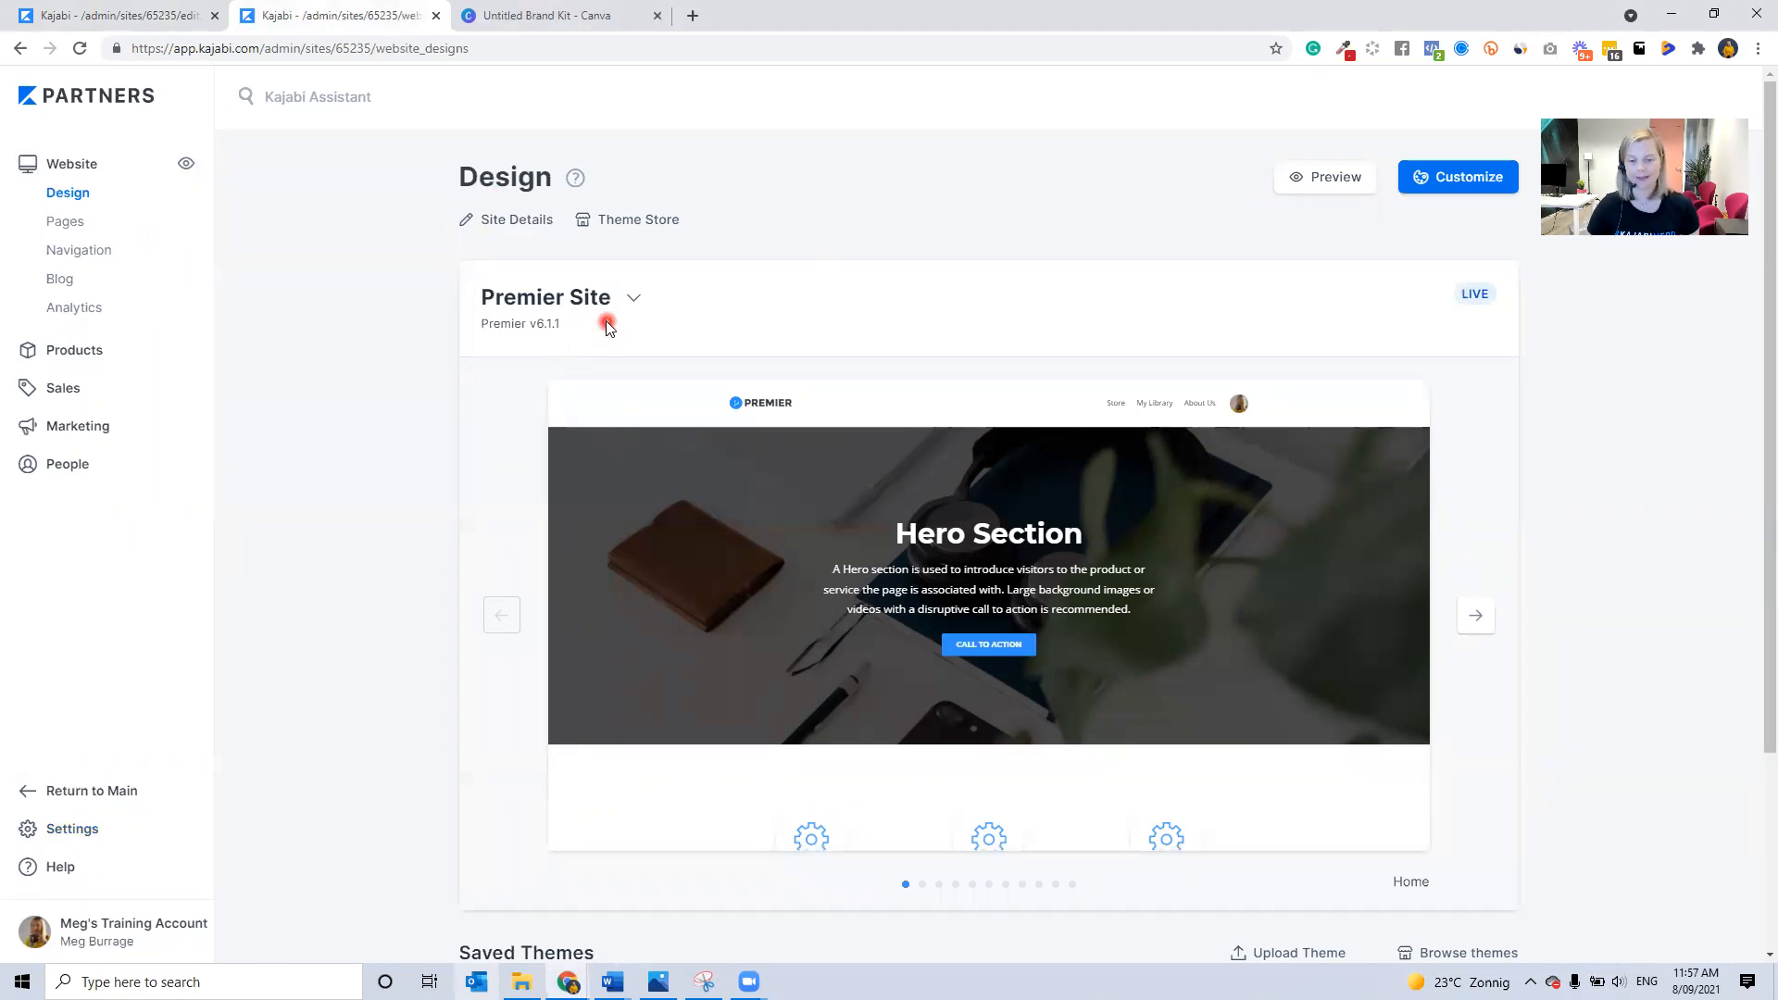
{"action": "left_click", "coordinate": [1453, 179]}
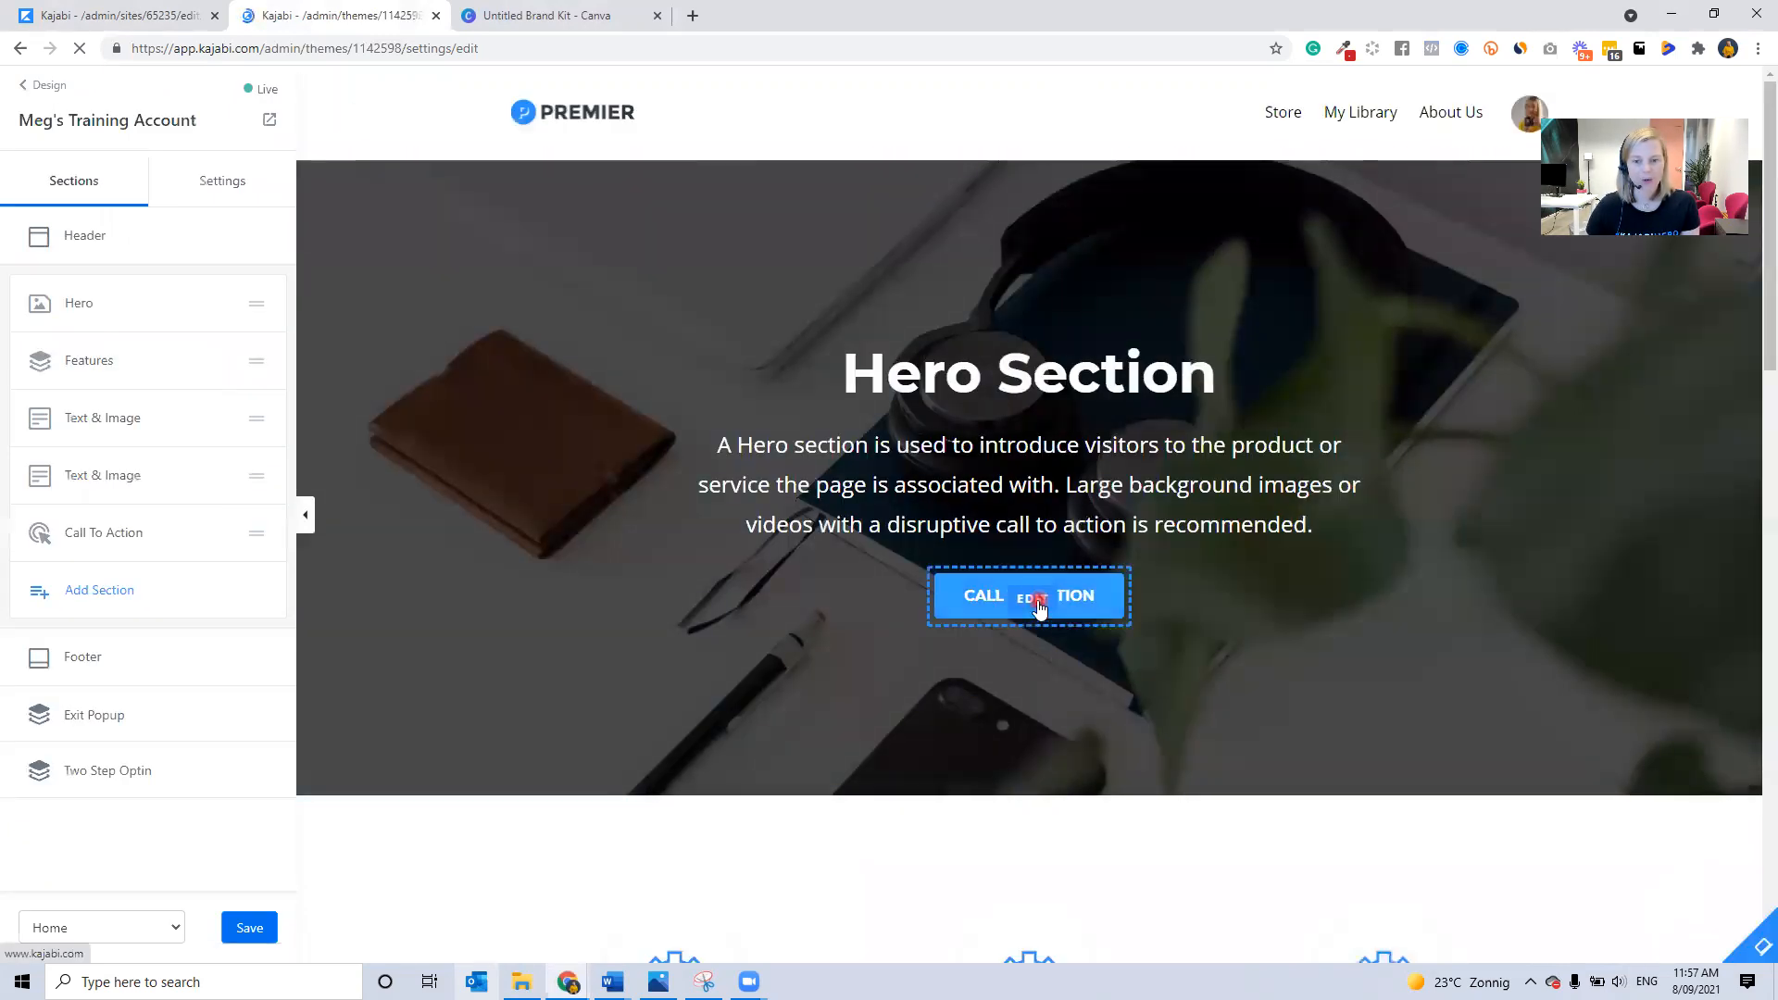
{"action": "left_click", "coordinate": [1038, 601]}
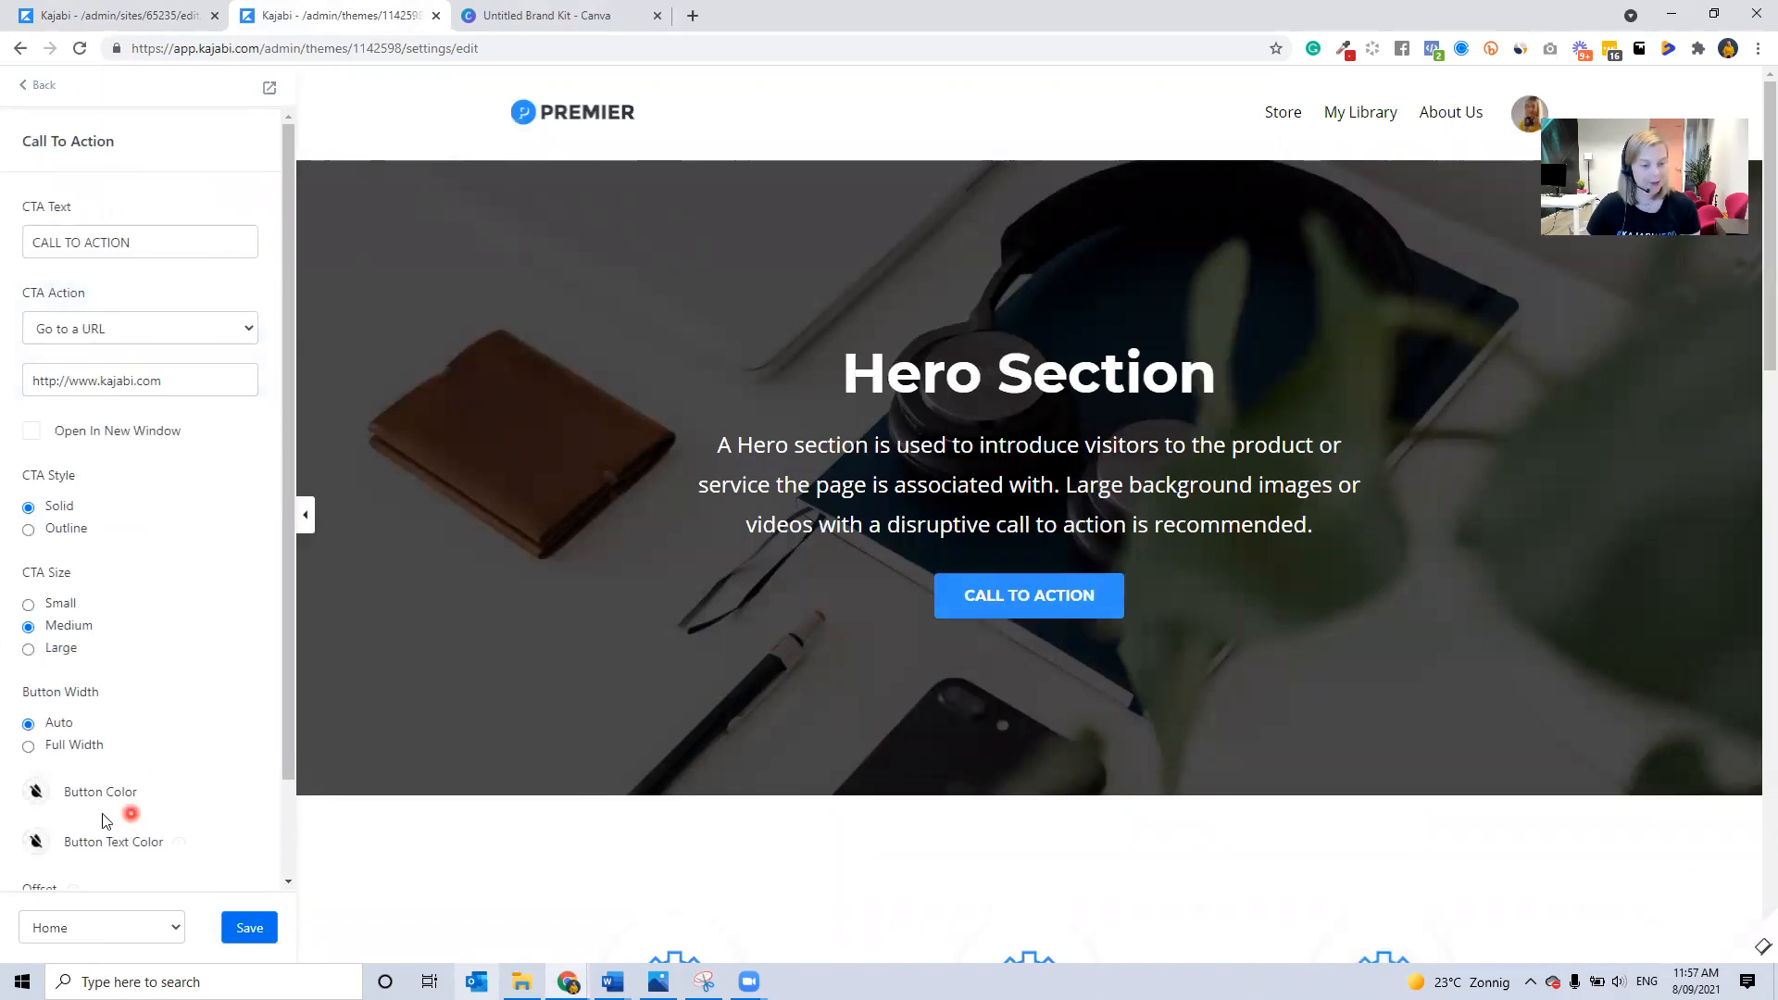
{"action": "left_click", "coordinate": [32, 795]}
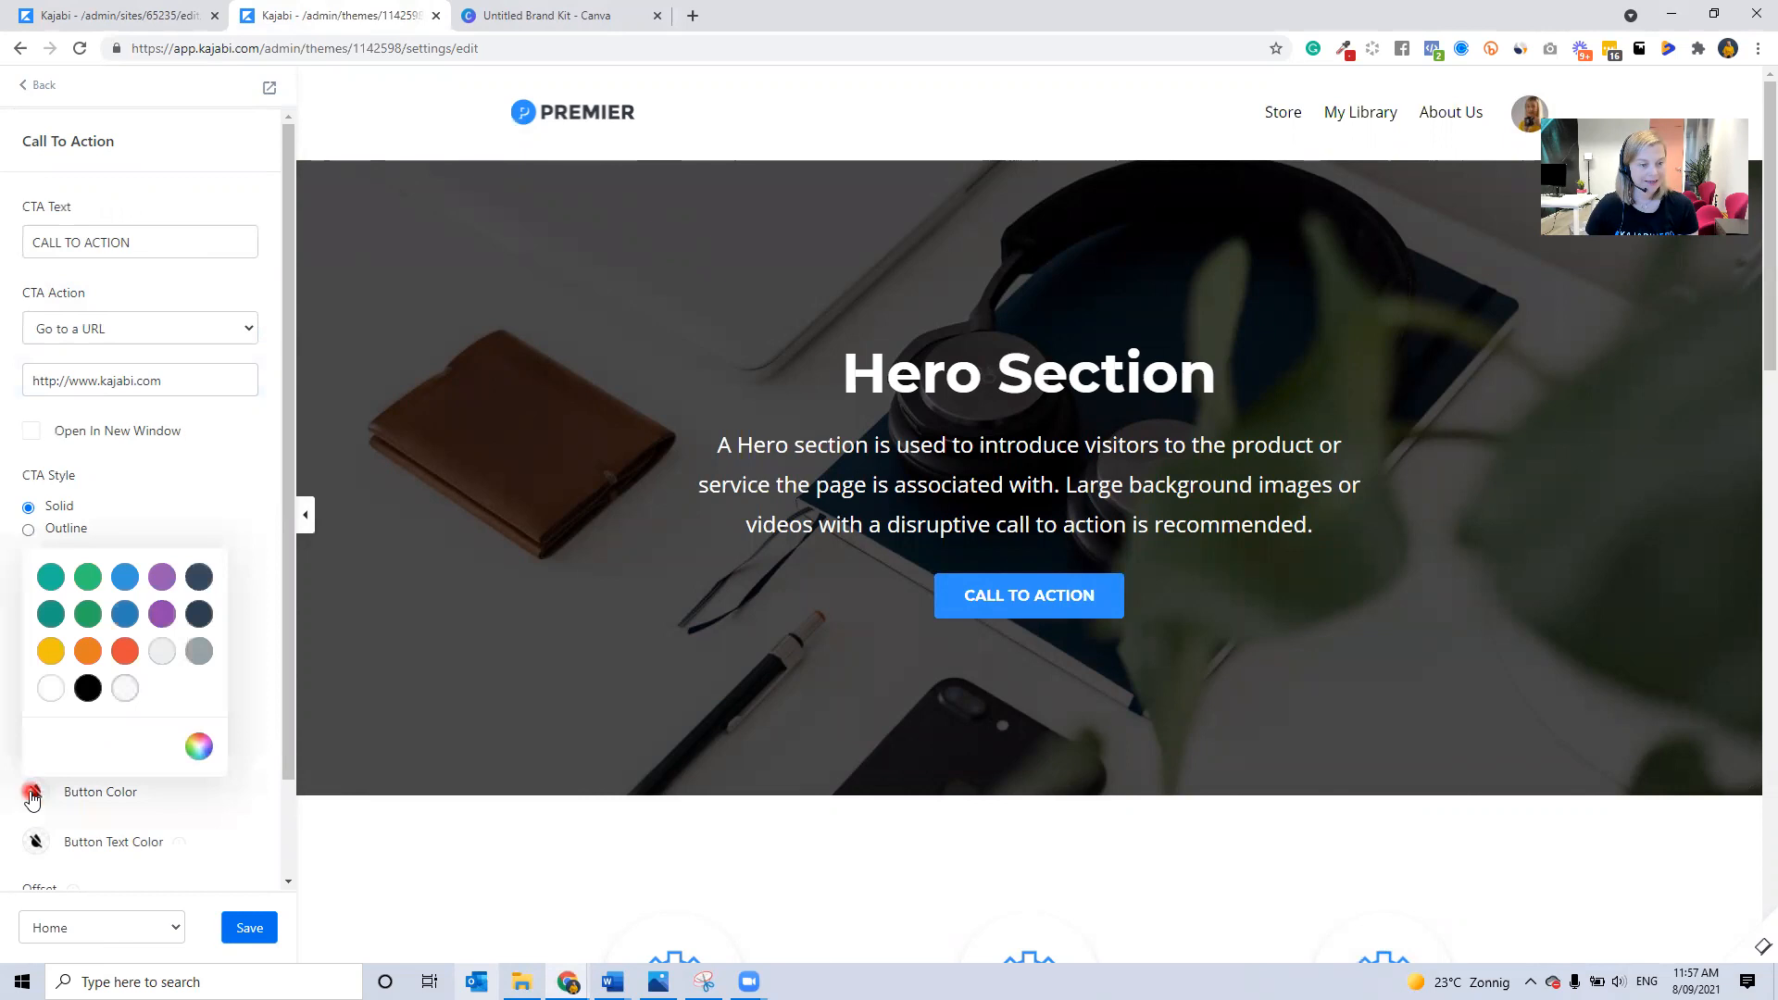
Copy the navy #293041 from Canva's Freedom Lyfestyle palette and set it as the first color in Kajabi's site palette
{"action": "left_click", "coordinate": [79, 7]}
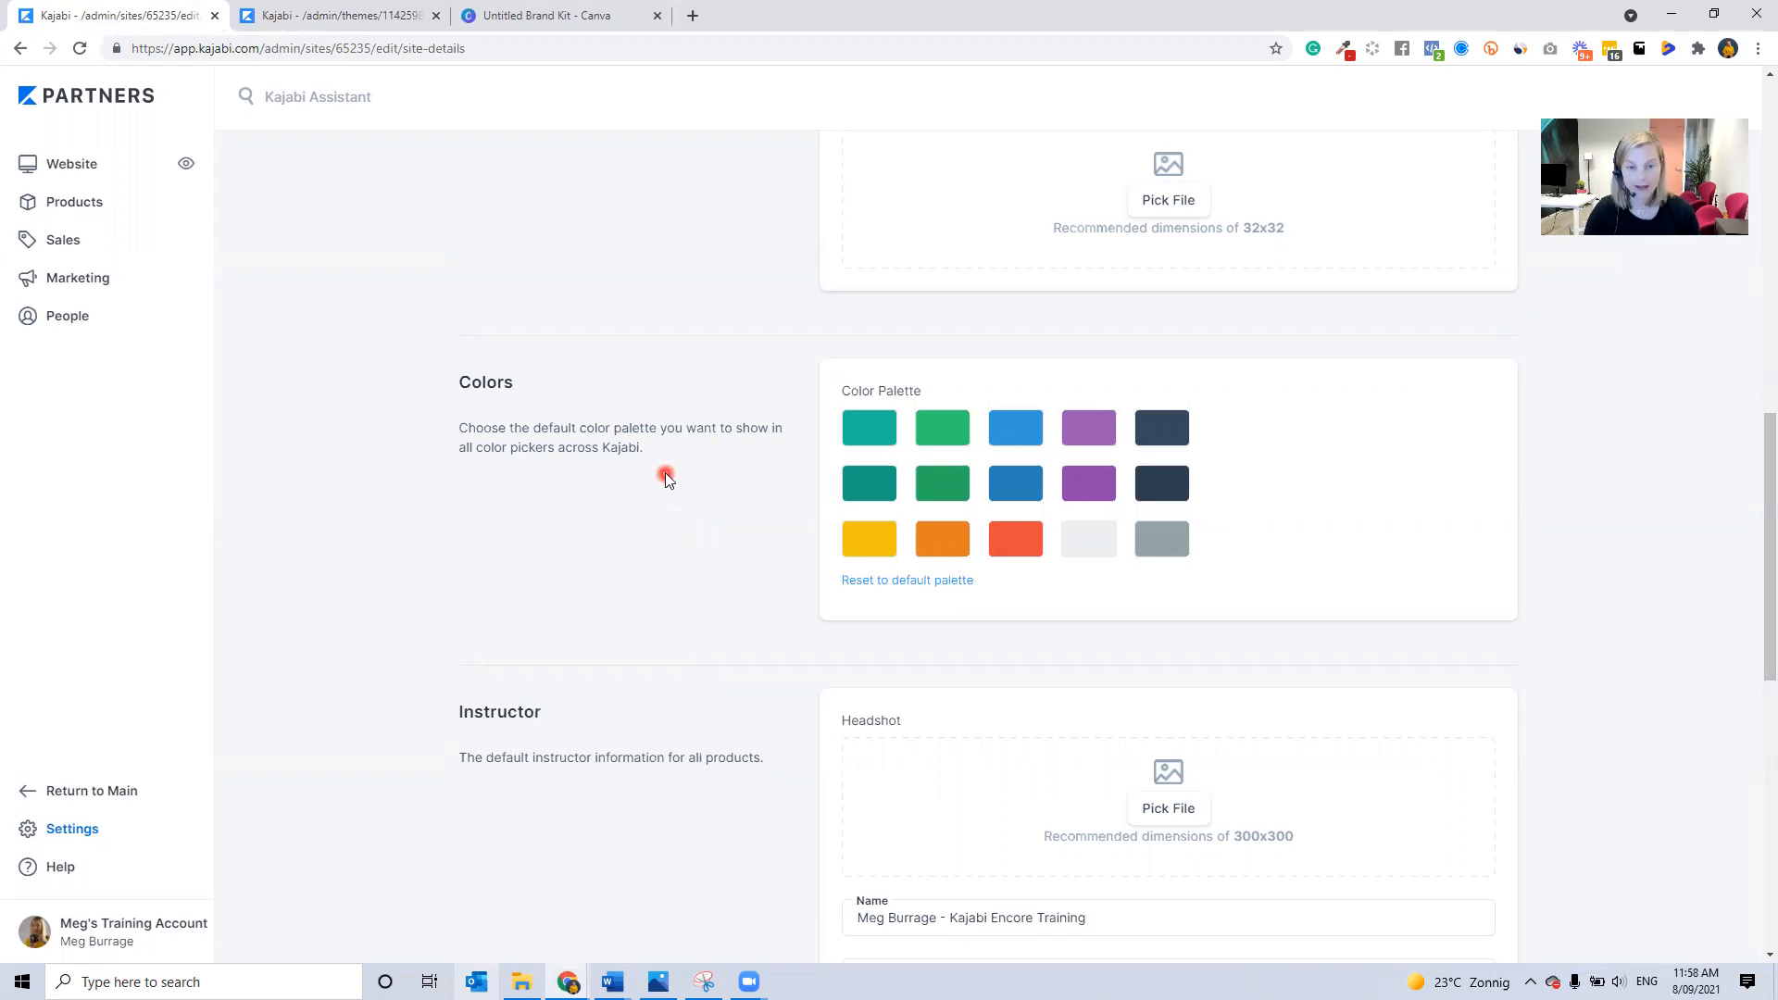
{"action": "left_click", "coordinate": [506, 17]}
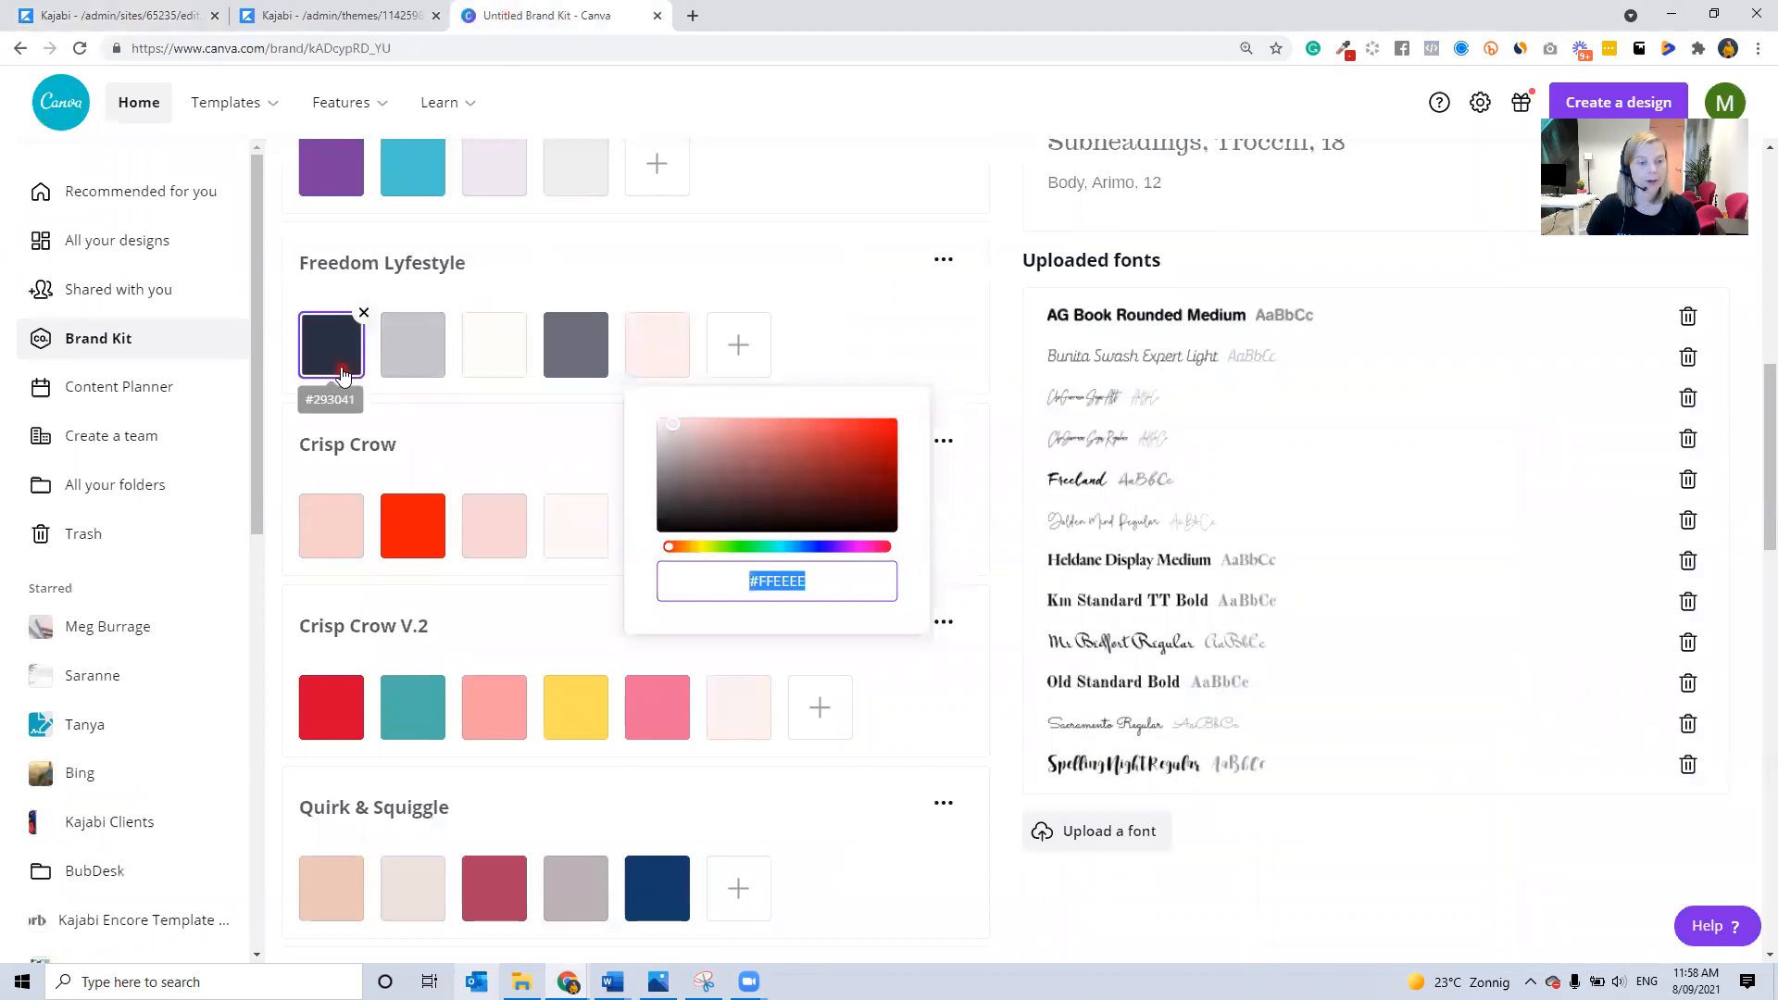
{"action": "left_click", "coordinate": [343, 373]}
{"action": "left_click", "coordinate": [343, 374]}
{"action": "left_click", "coordinate": [466, 571]}
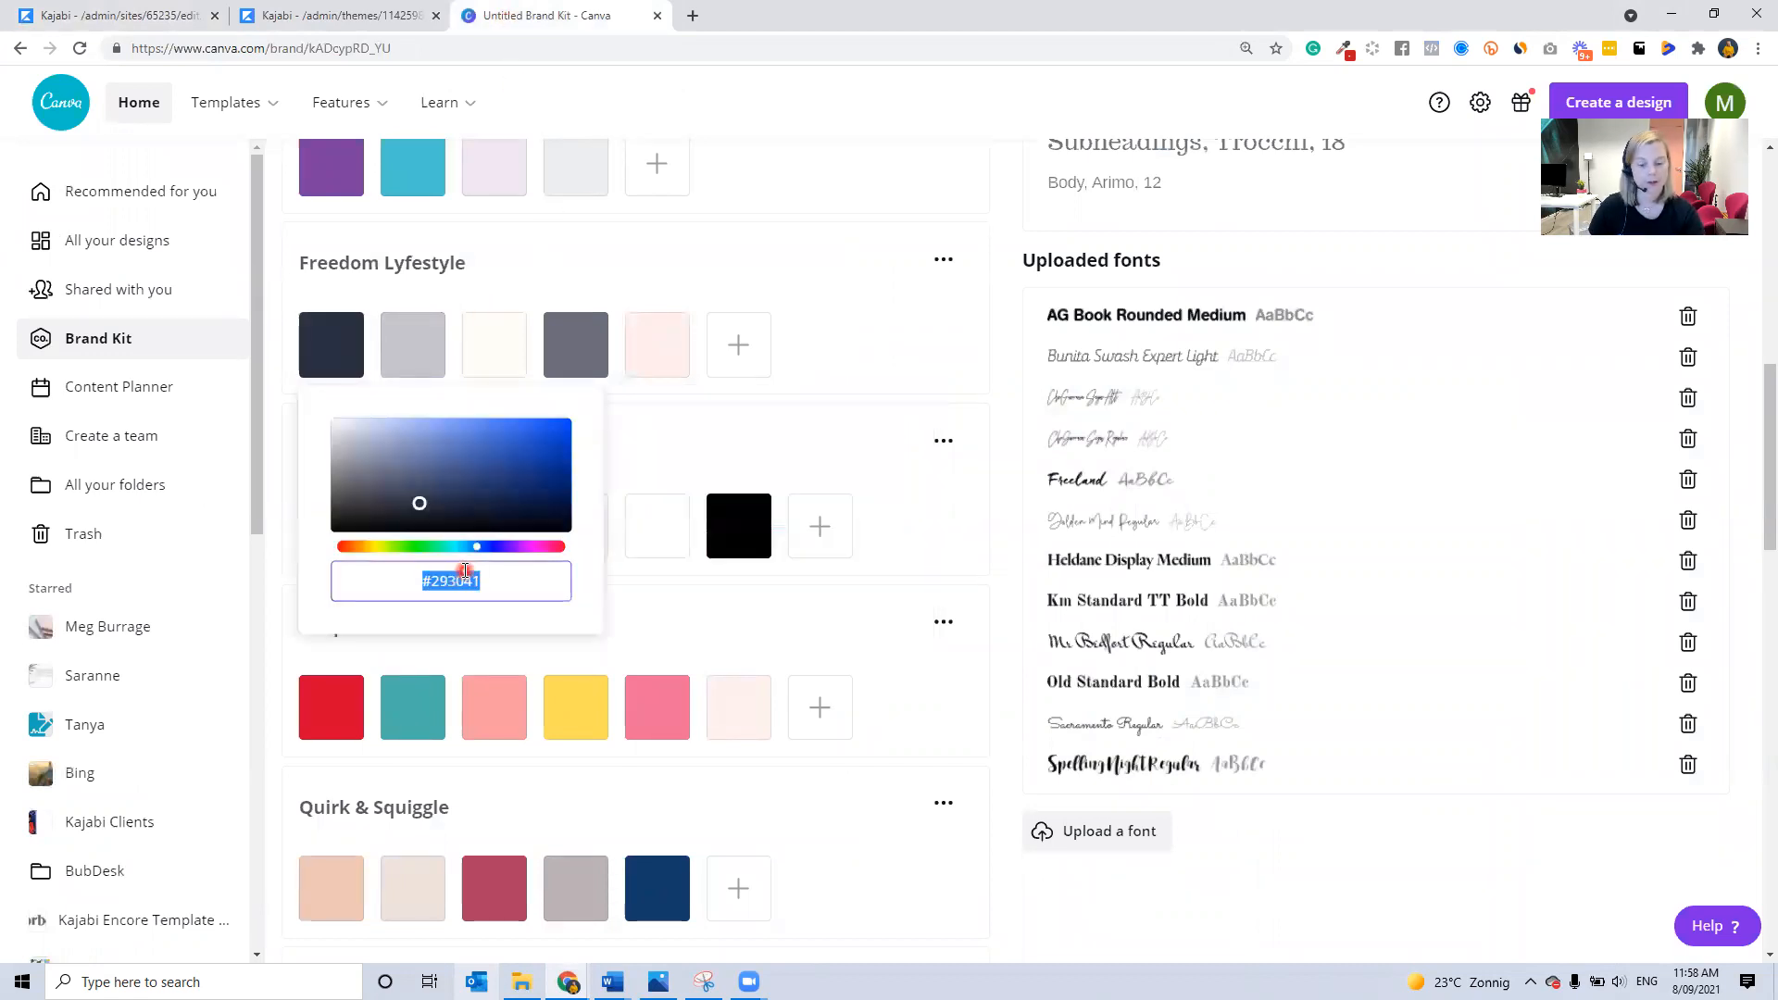
{"action": "left_click", "coordinate": [149, 16]}
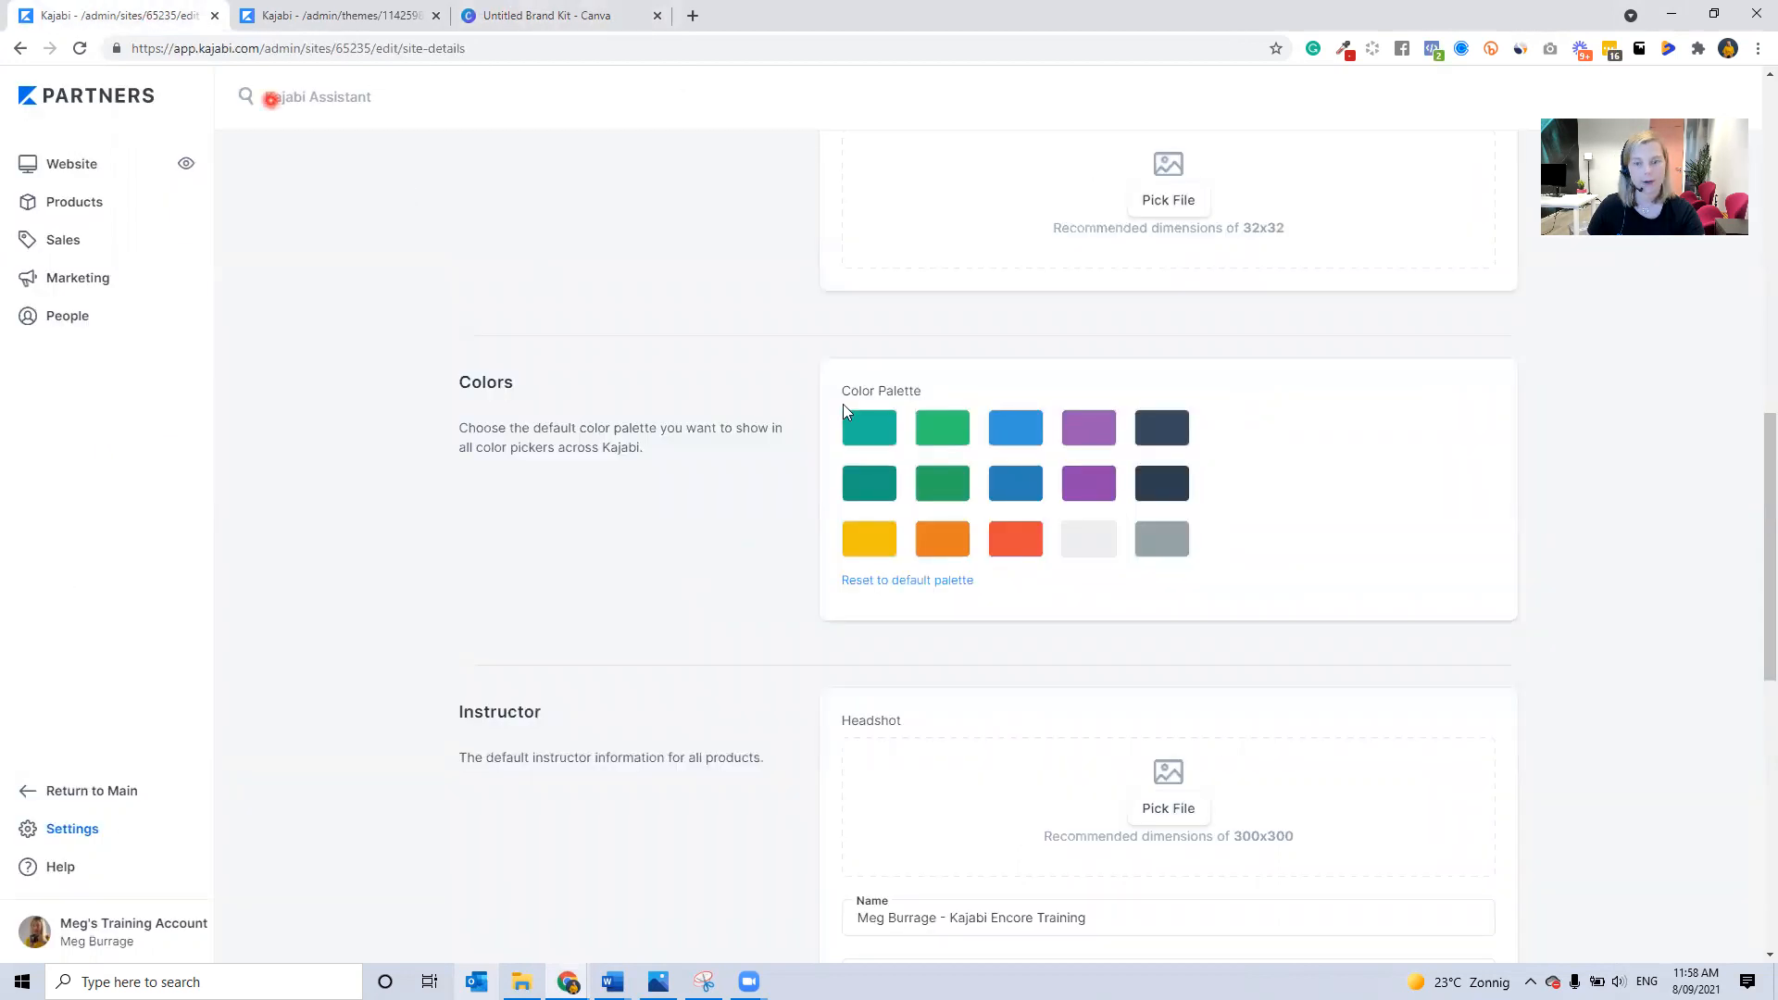
{"action": "left_click", "coordinate": [886, 433]}
{"action": "left_click", "coordinate": [954, 678]}
{"action": "type", "text": "#293041"}
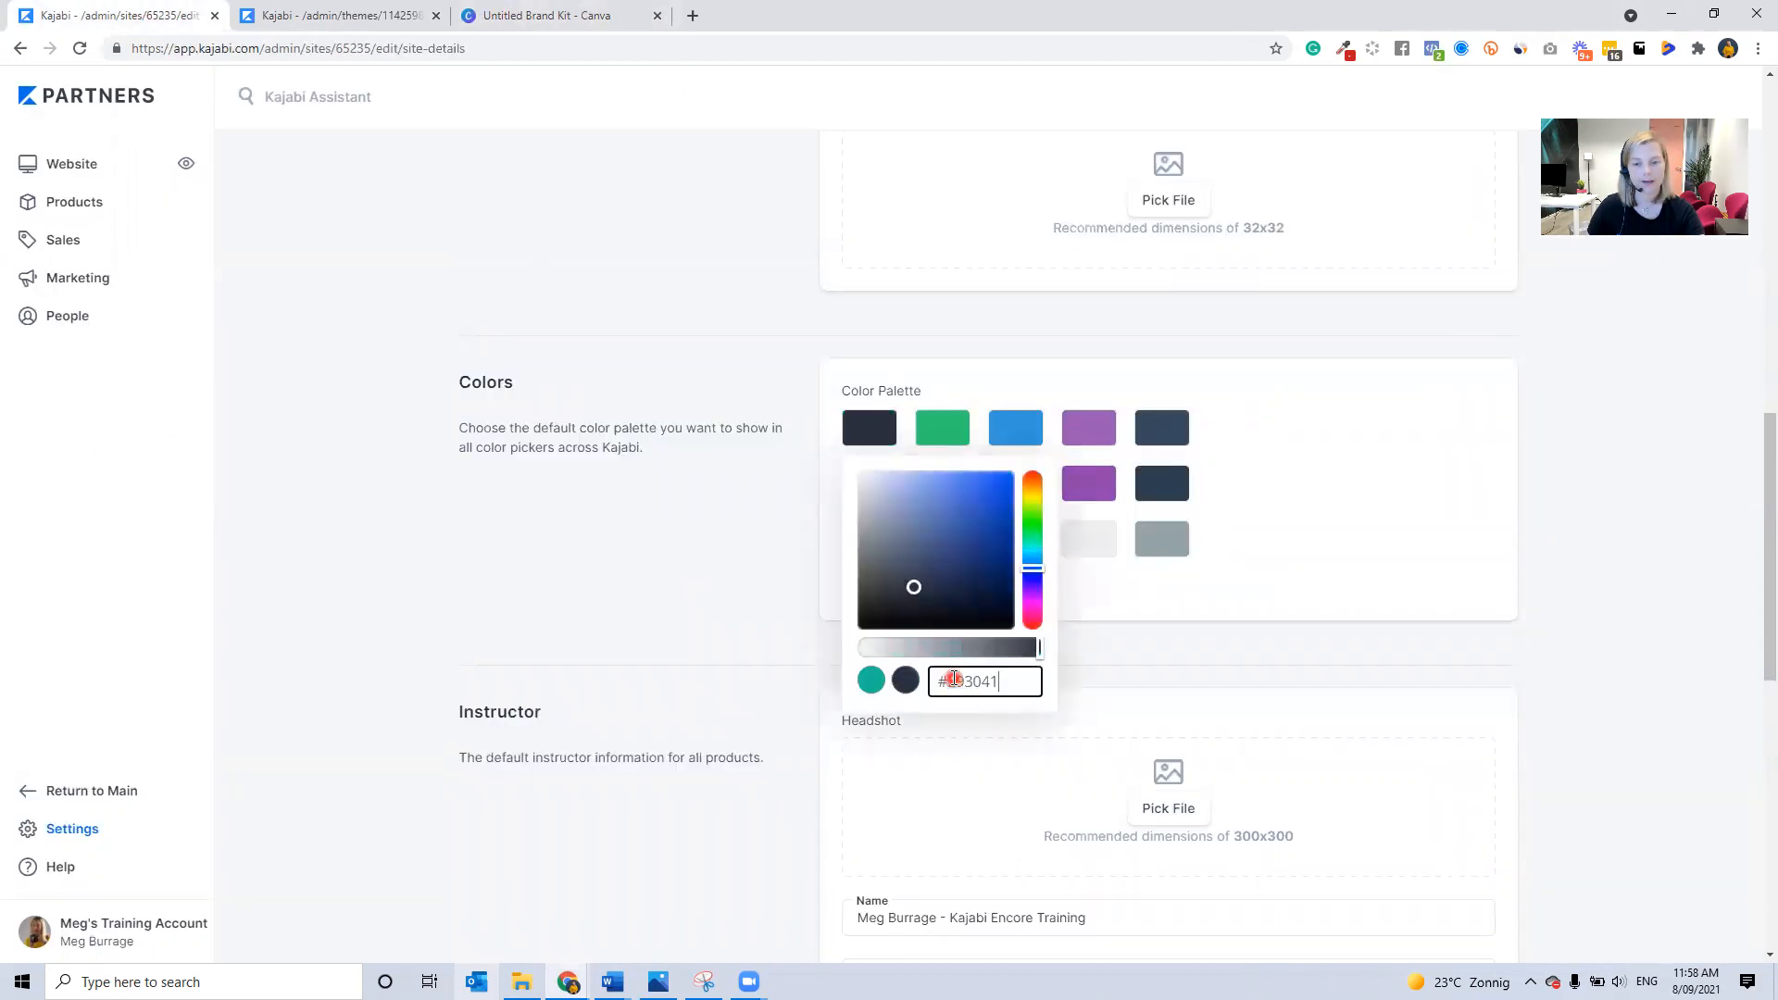
Copy the light grey #C7C5CD from Canva's Freedom Lyfestyle palette and set it as the first-row second color in Kajabi's palette
{"action": "left_click", "coordinate": [536, 12]}
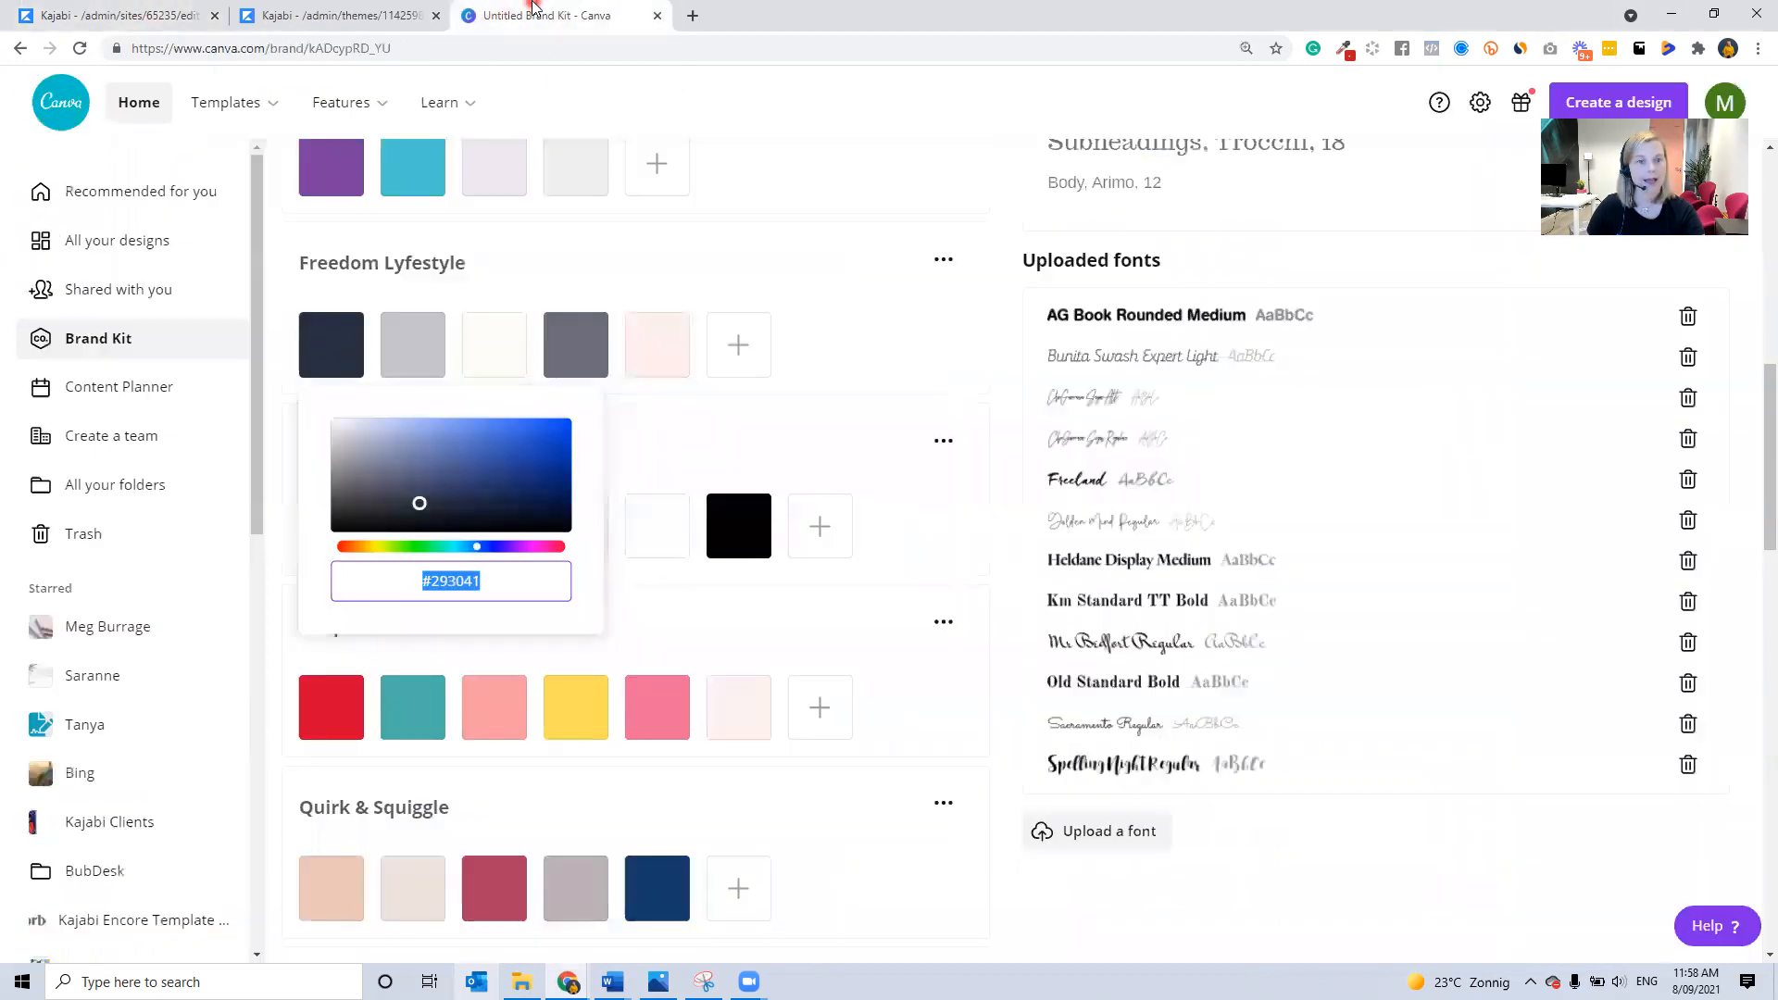
{"action": "left_click", "coordinate": [422, 340]}
{"action": "left_click", "coordinate": [545, 582]}
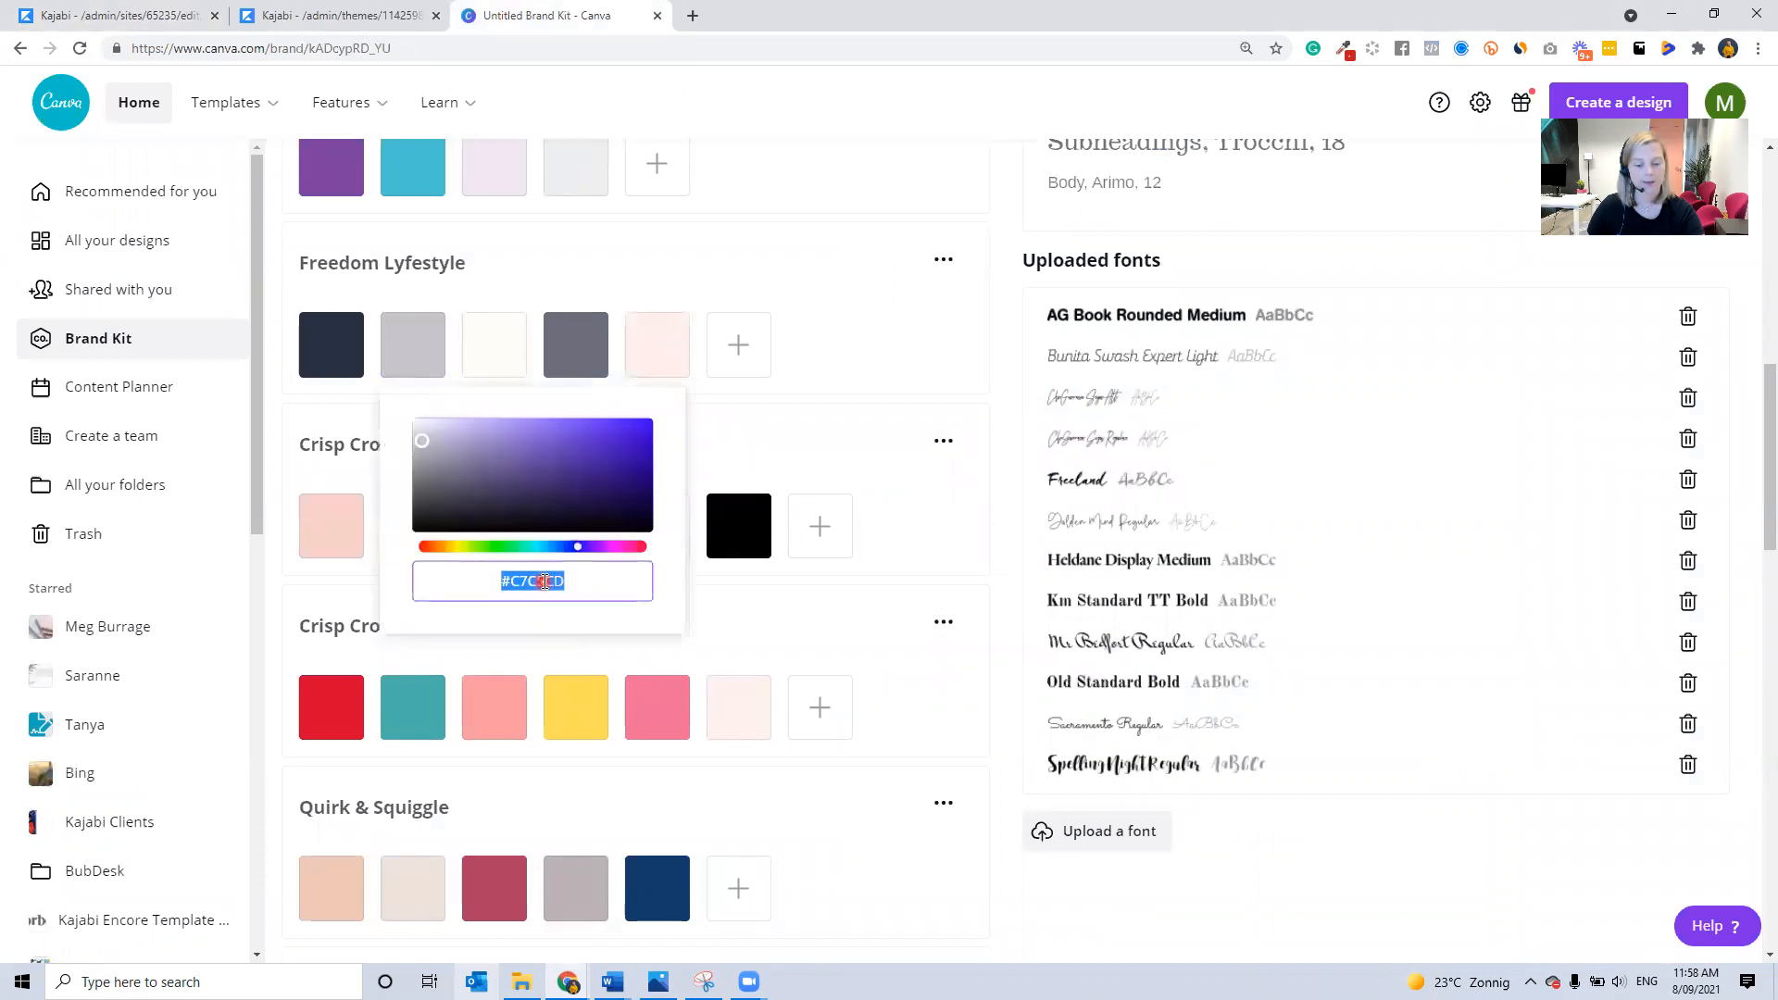
{"action": "left_click", "coordinate": [102, 13]}
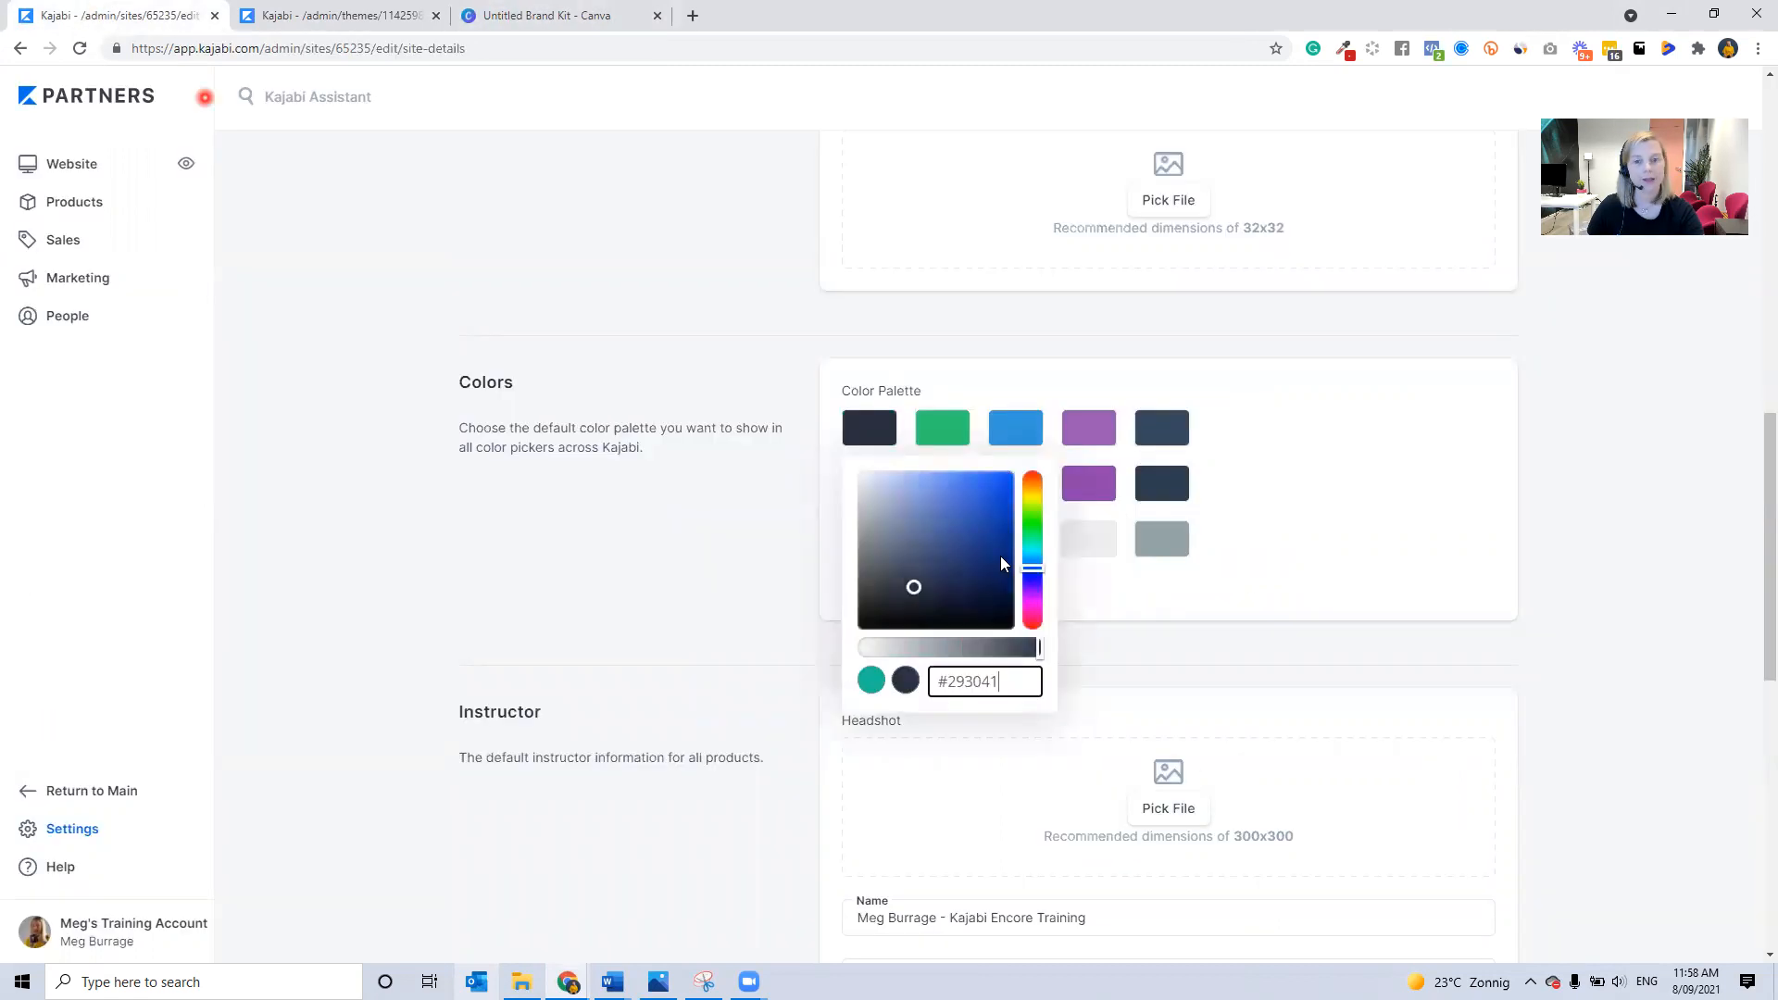
{"action": "left_click", "coordinate": [947, 439]}
{"action": "left_click", "coordinate": [1051, 682]}
{"action": "type", "text": "#C7C5CD"}
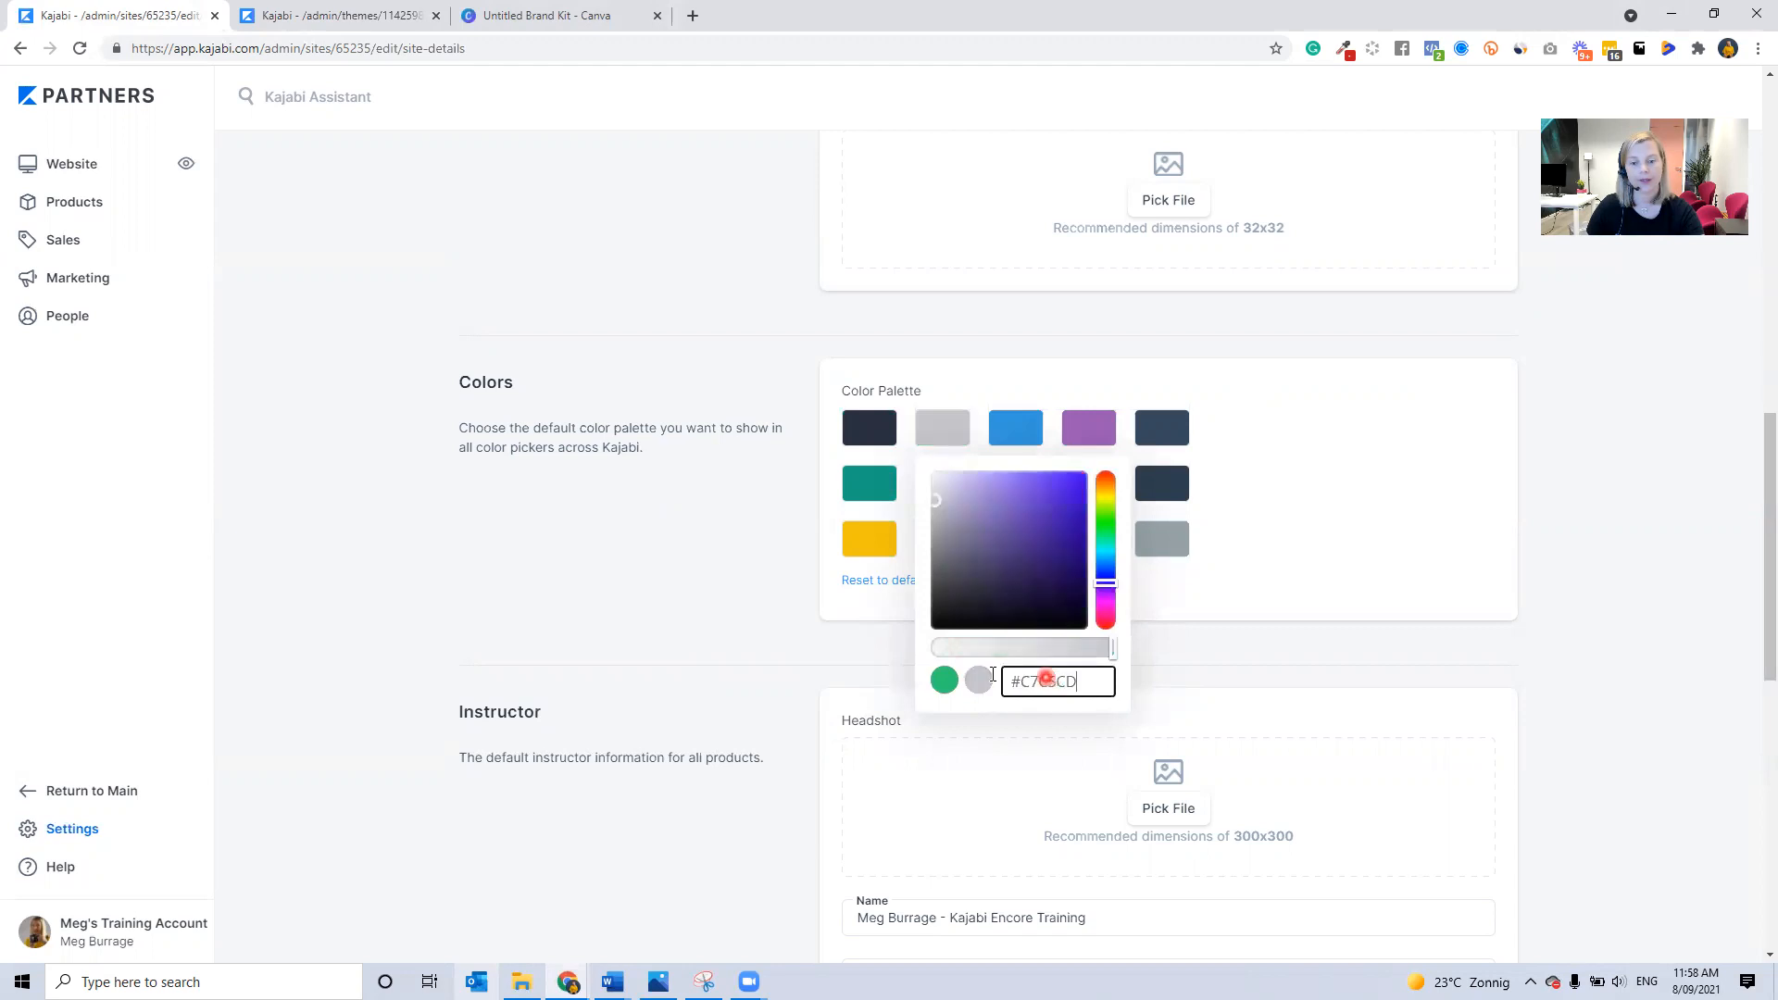
{"action": "left_click", "coordinate": [850, 594]}
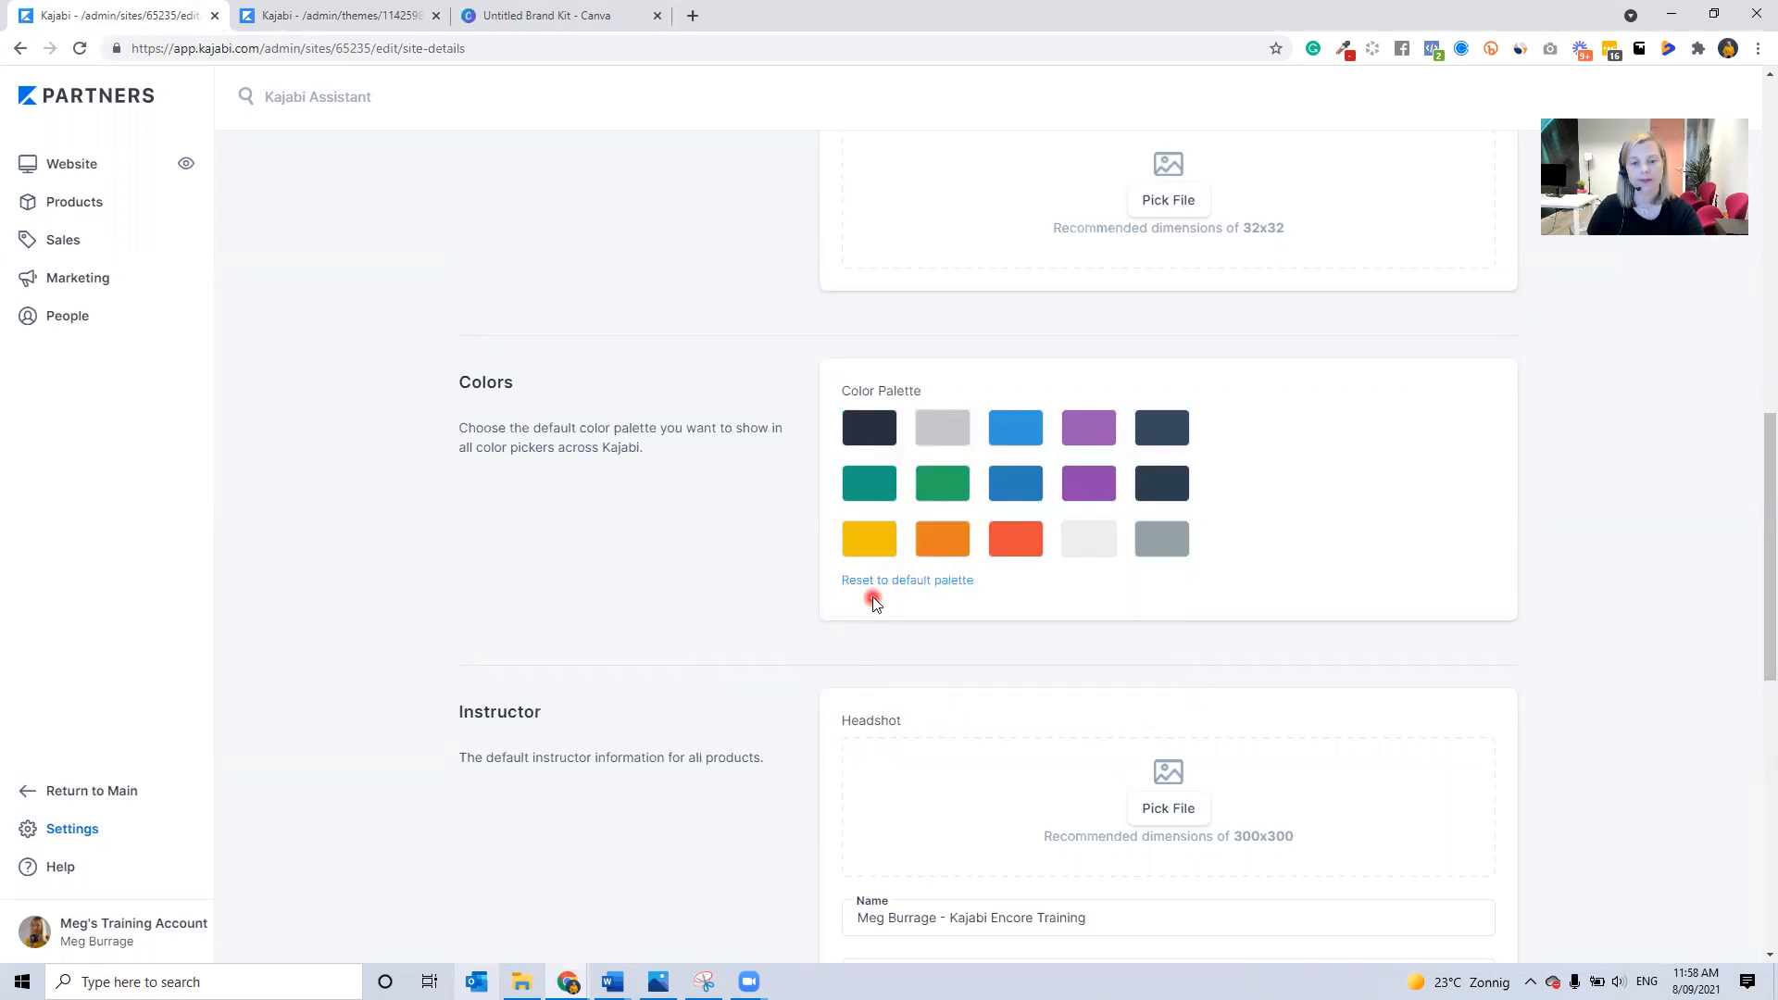
Copy the off-white #FFFFF9 from Canva's Freedom Lyfestyle palette and set it as the first-row third color in Kajabi's palette
{"action": "left_click", "coordinate": [521, 7]}
{"action": "left_click", "coordinate": [509, 368]}
{"action": "left_click", "coordinate": [624, 576]}
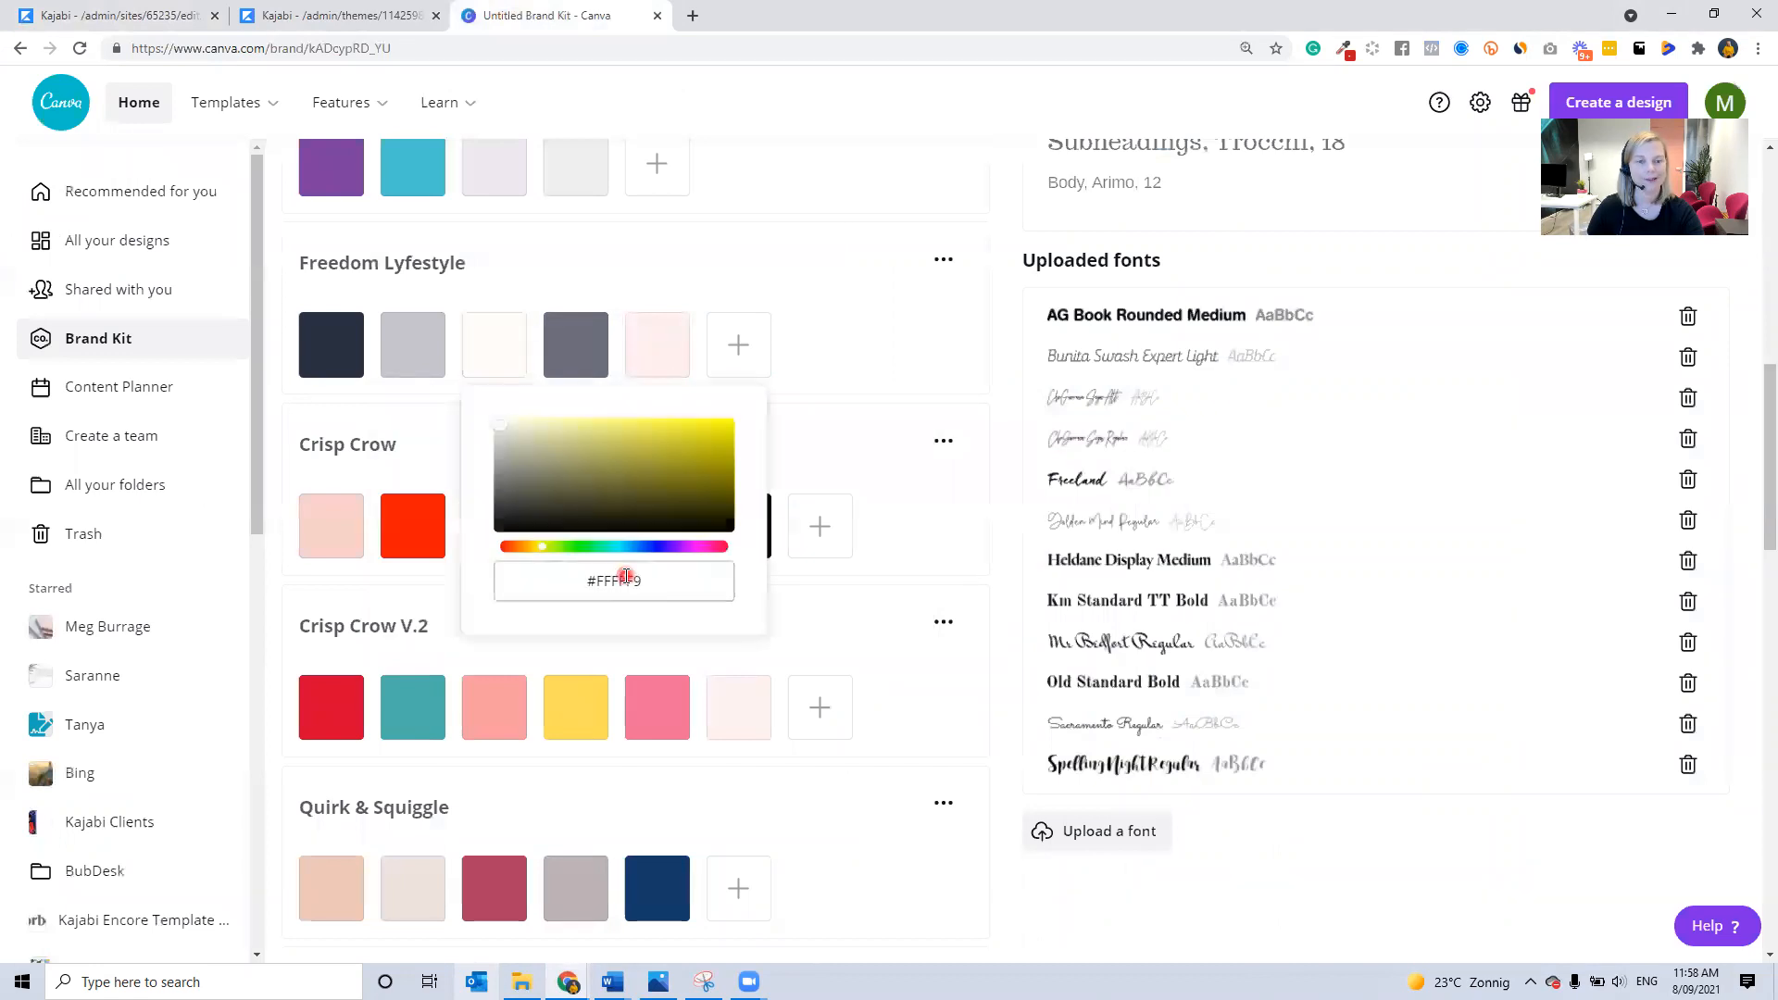
{"action": "double_click", "coordinate": [633, 581]}
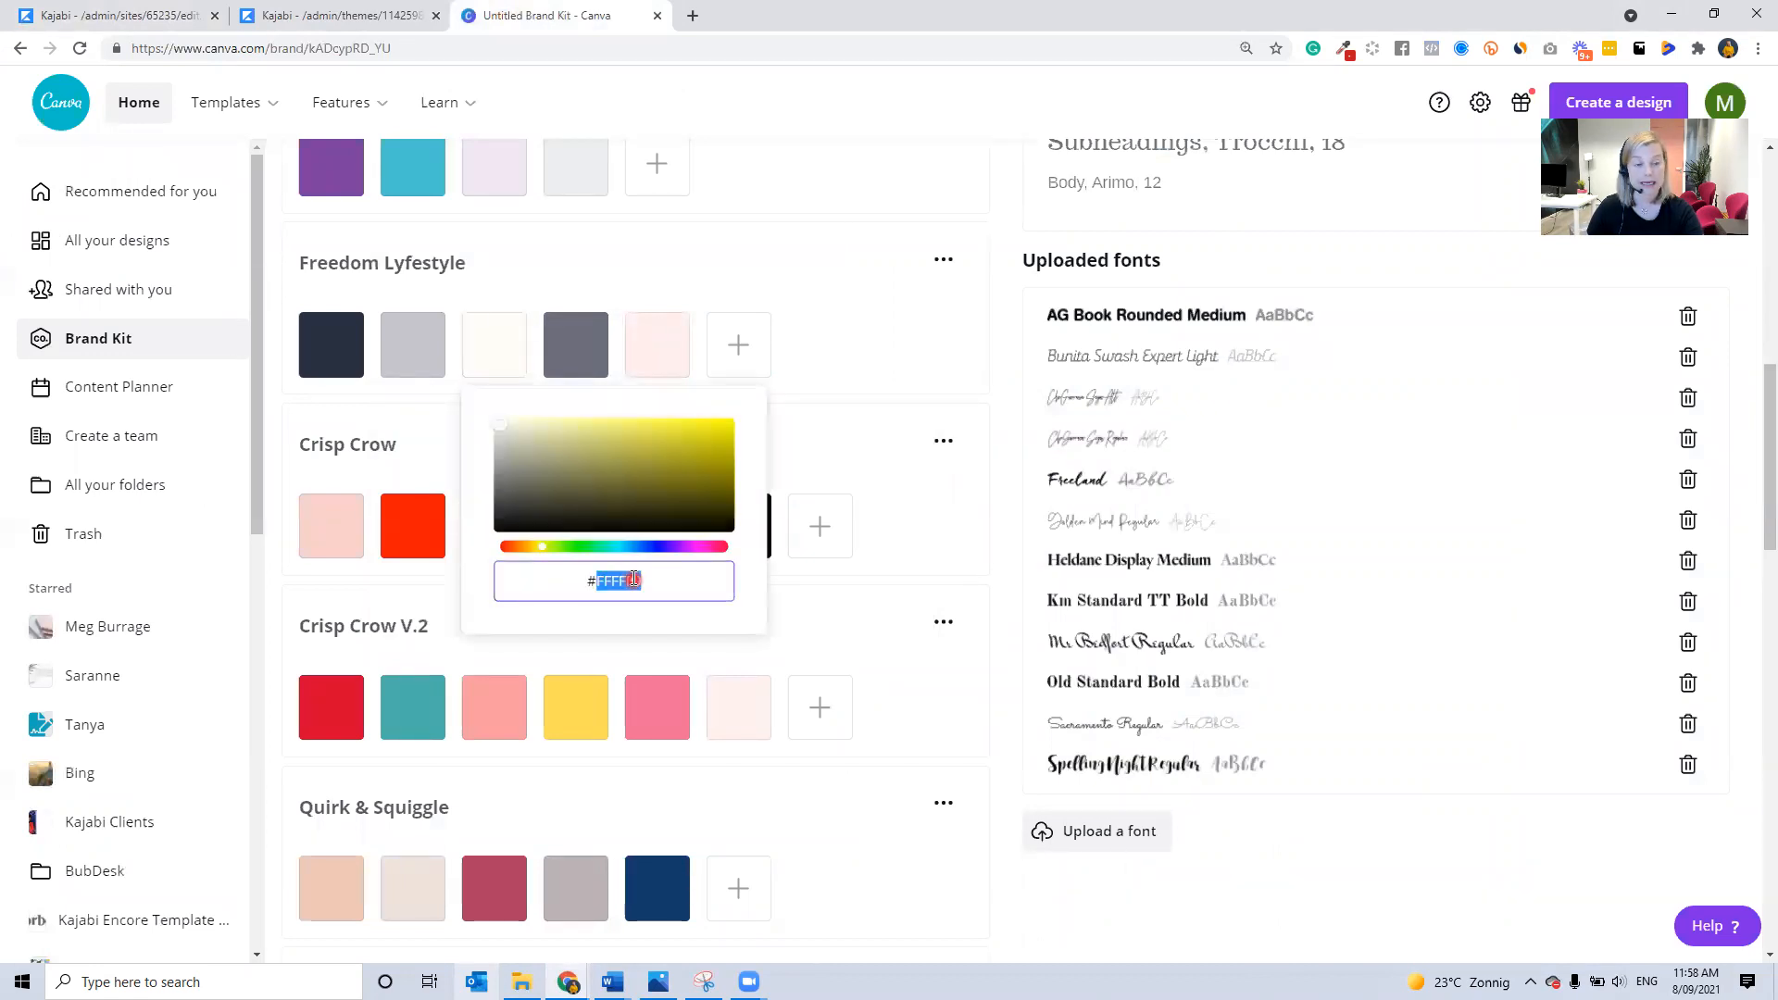
{"action": "left_click", "coordinate": [116, 15]}
{"action": "left_click", "coordinate": [1028, 439]}
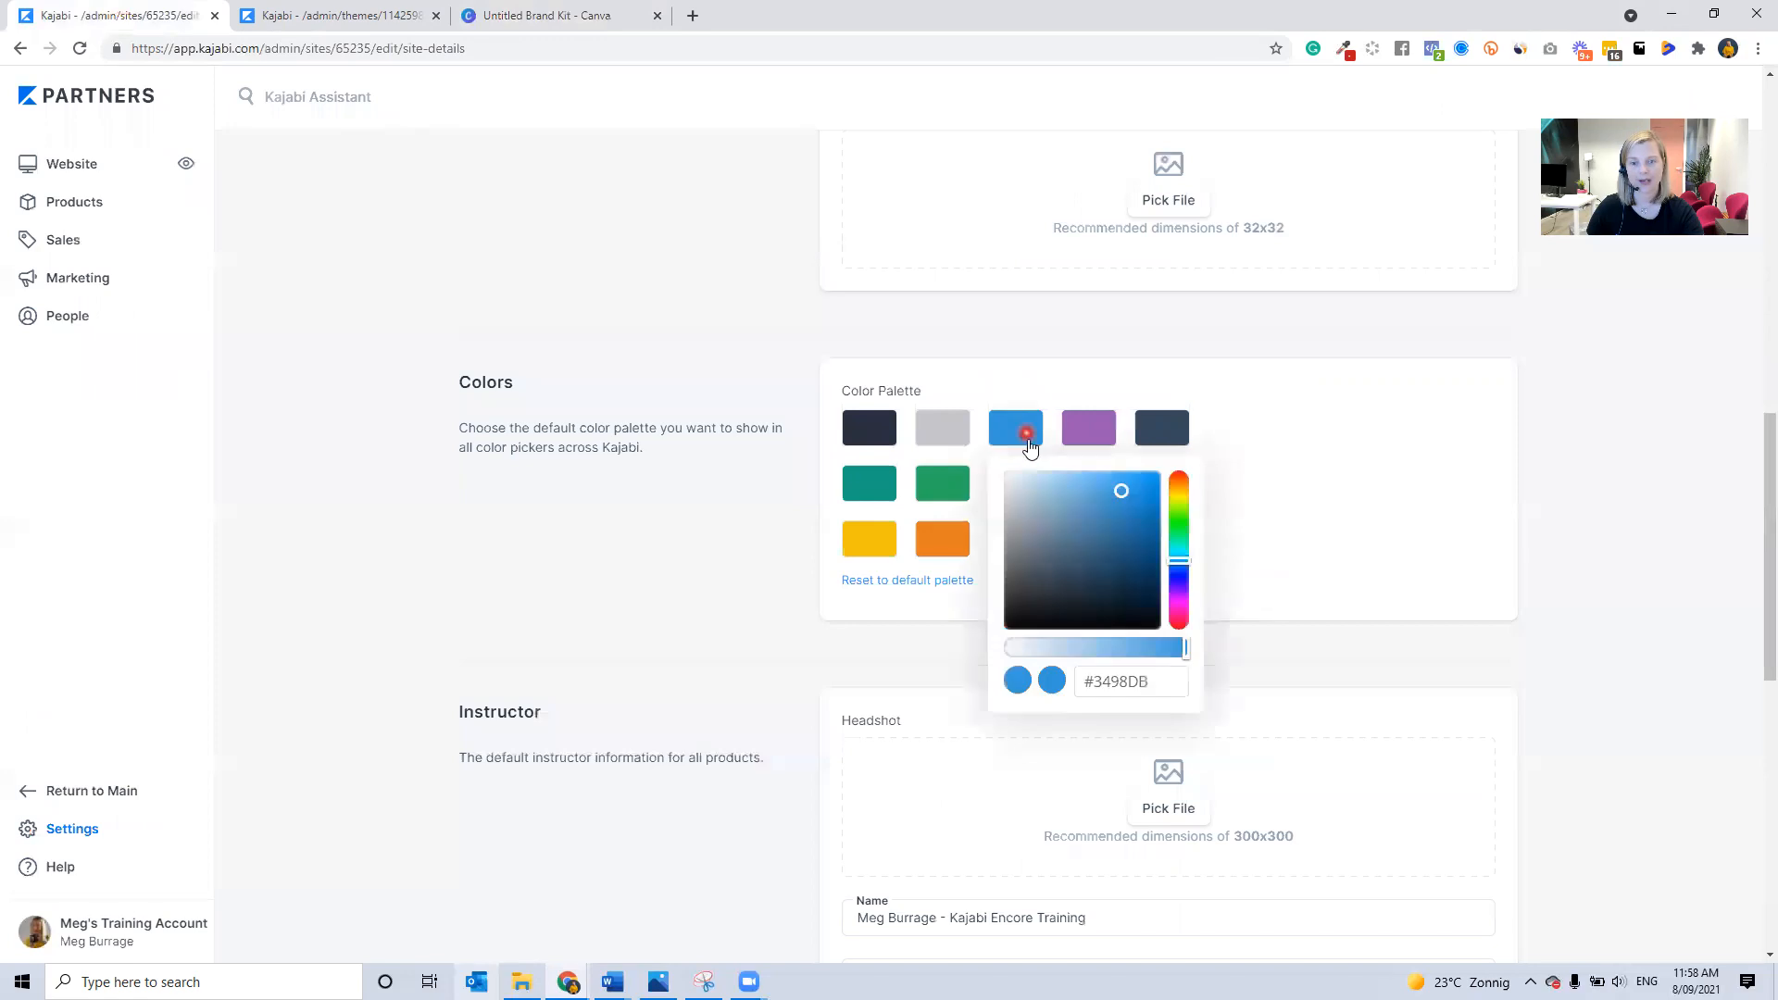
{"action": "double_click", "coordinate": [1107, 682]}
{"action": "type", "text": "FFFFF9"}
{"action": "left_click", "coordinate": [764, 654]}
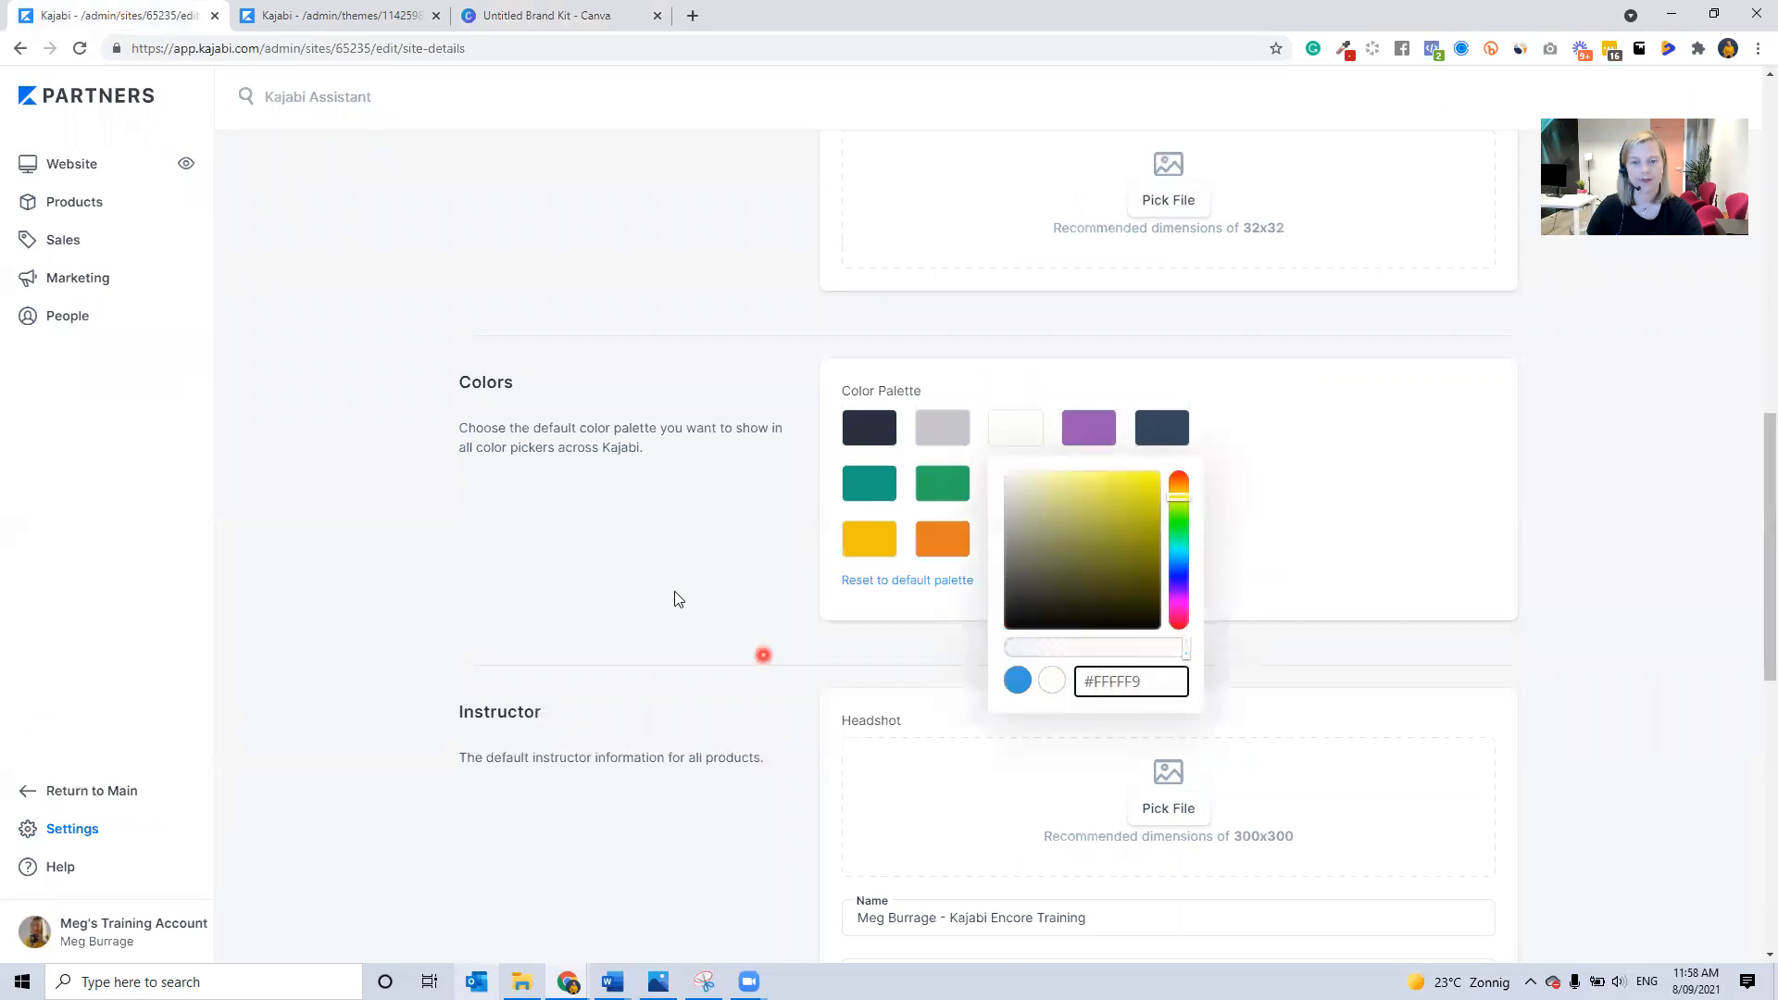
Copy the dark grey #6B6E7A from Canva's Freedom Lyfestyle palette and set it as the first-row fourth color in Kajabi's palette
{"action": "left_click", "coordinate": [494, 15]}
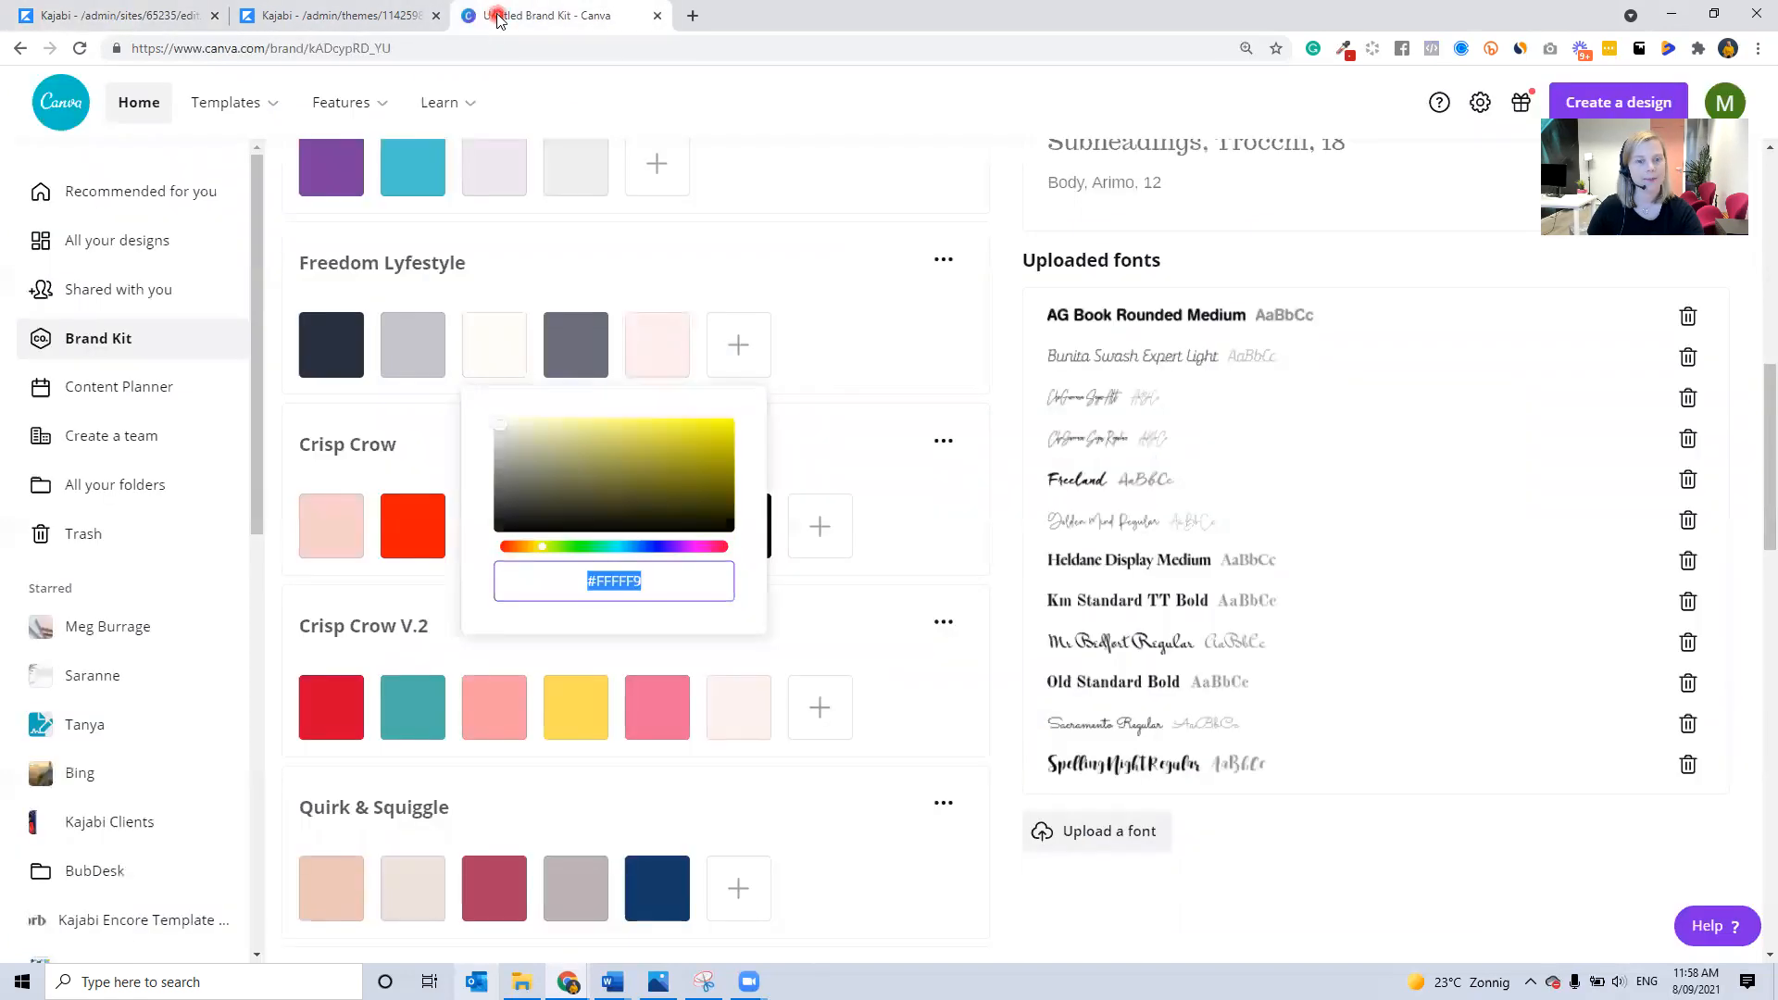
{"action": "left_click", "coordinate": [568, 358]}
{"action": "left_click", "coordinate": [597, 370]}
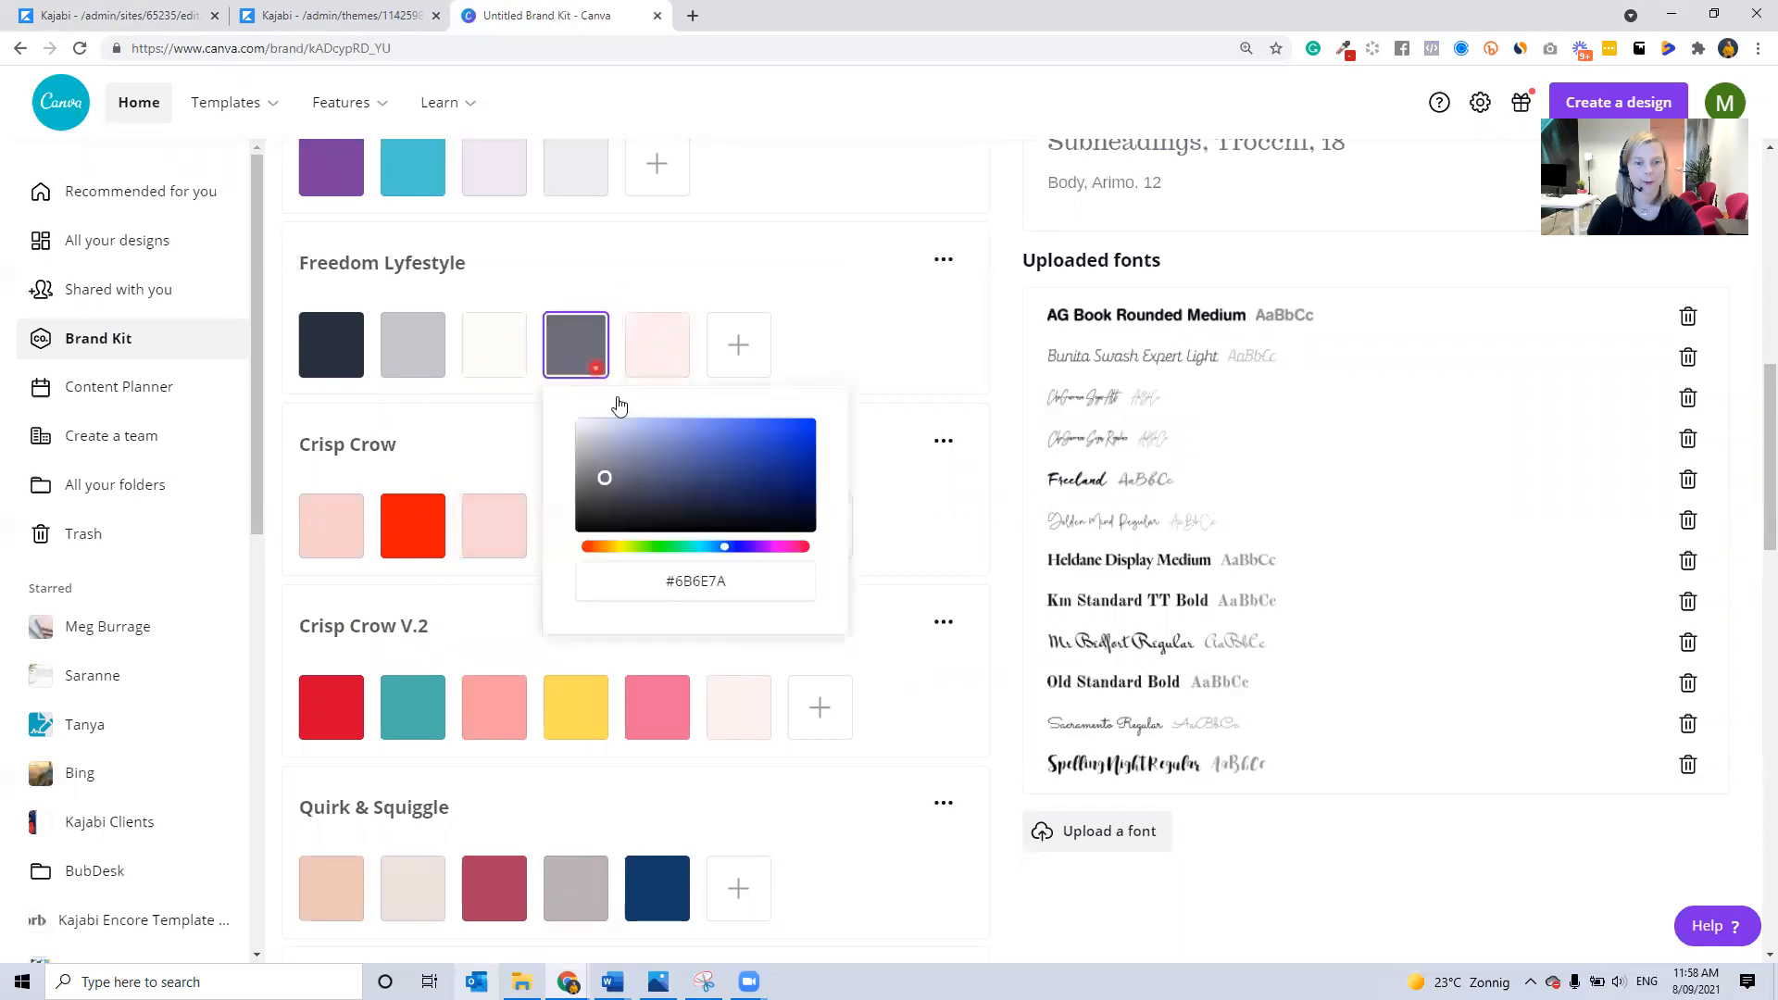
{"action": "triple_click", "coordinate": [733, 581]}
{"action": "key", "text": "ctrl+c"}
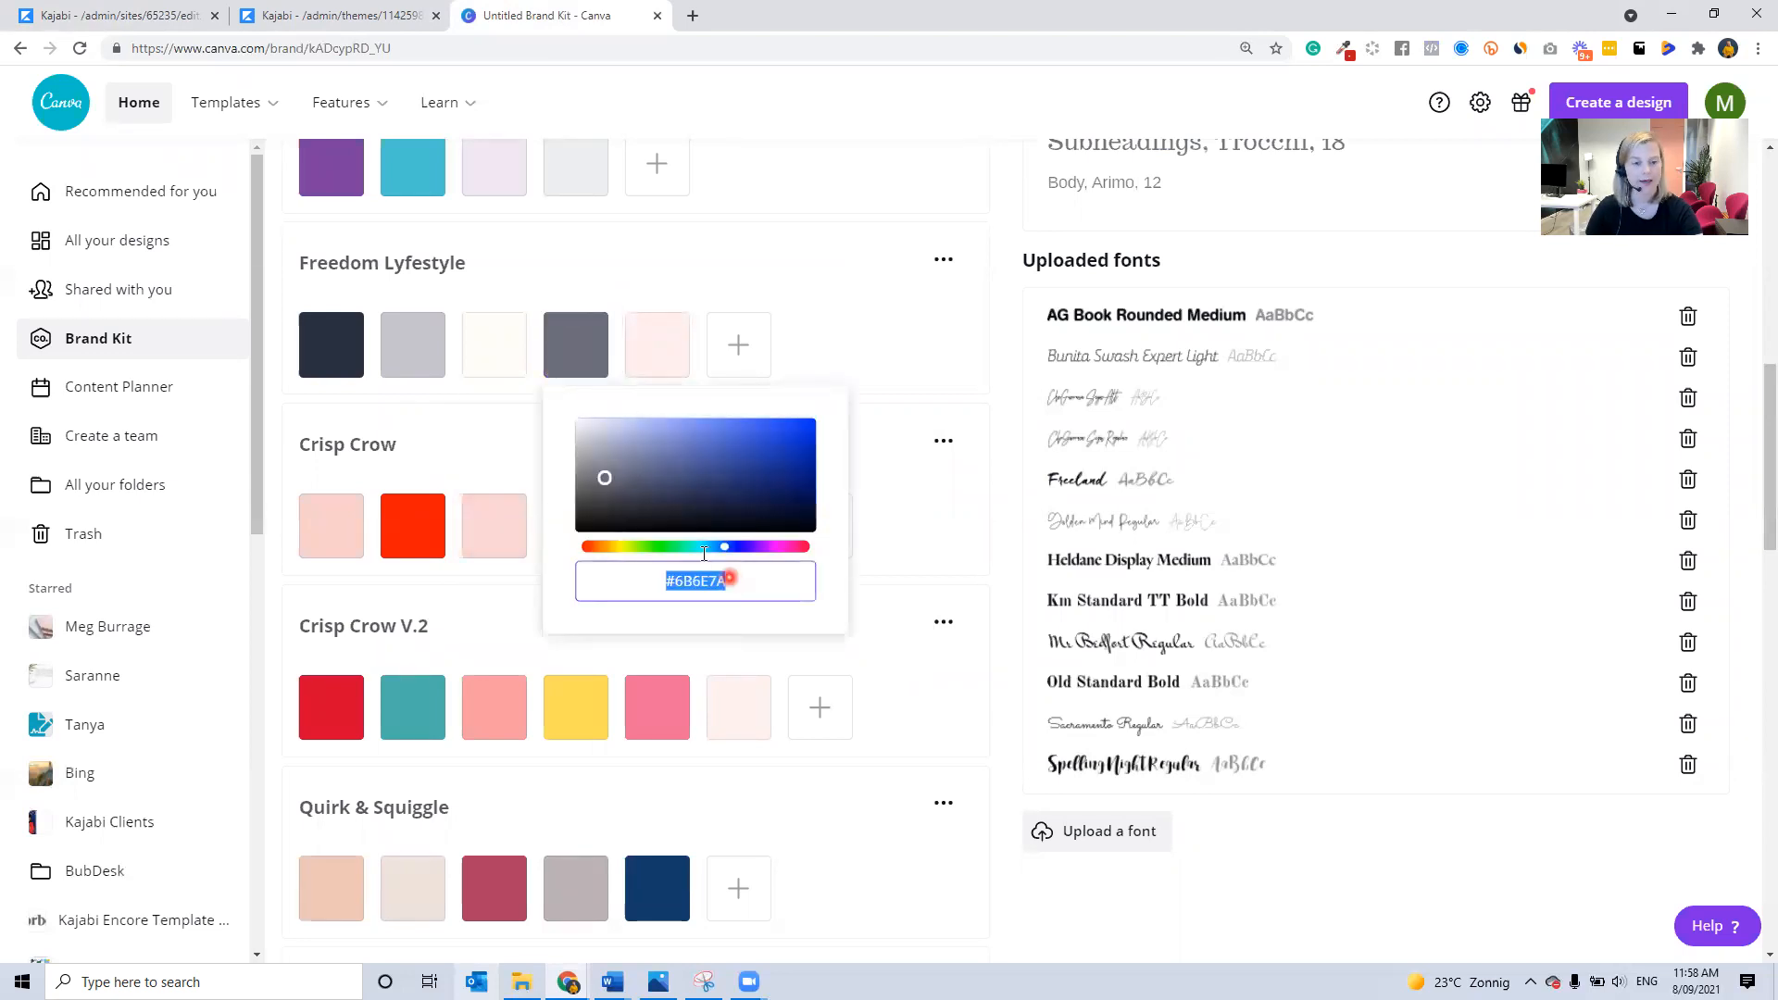
{"action": "left_click", "coordinate": [109, 11]}
{"action": "left_click", "coordinate": [1099, 435]}
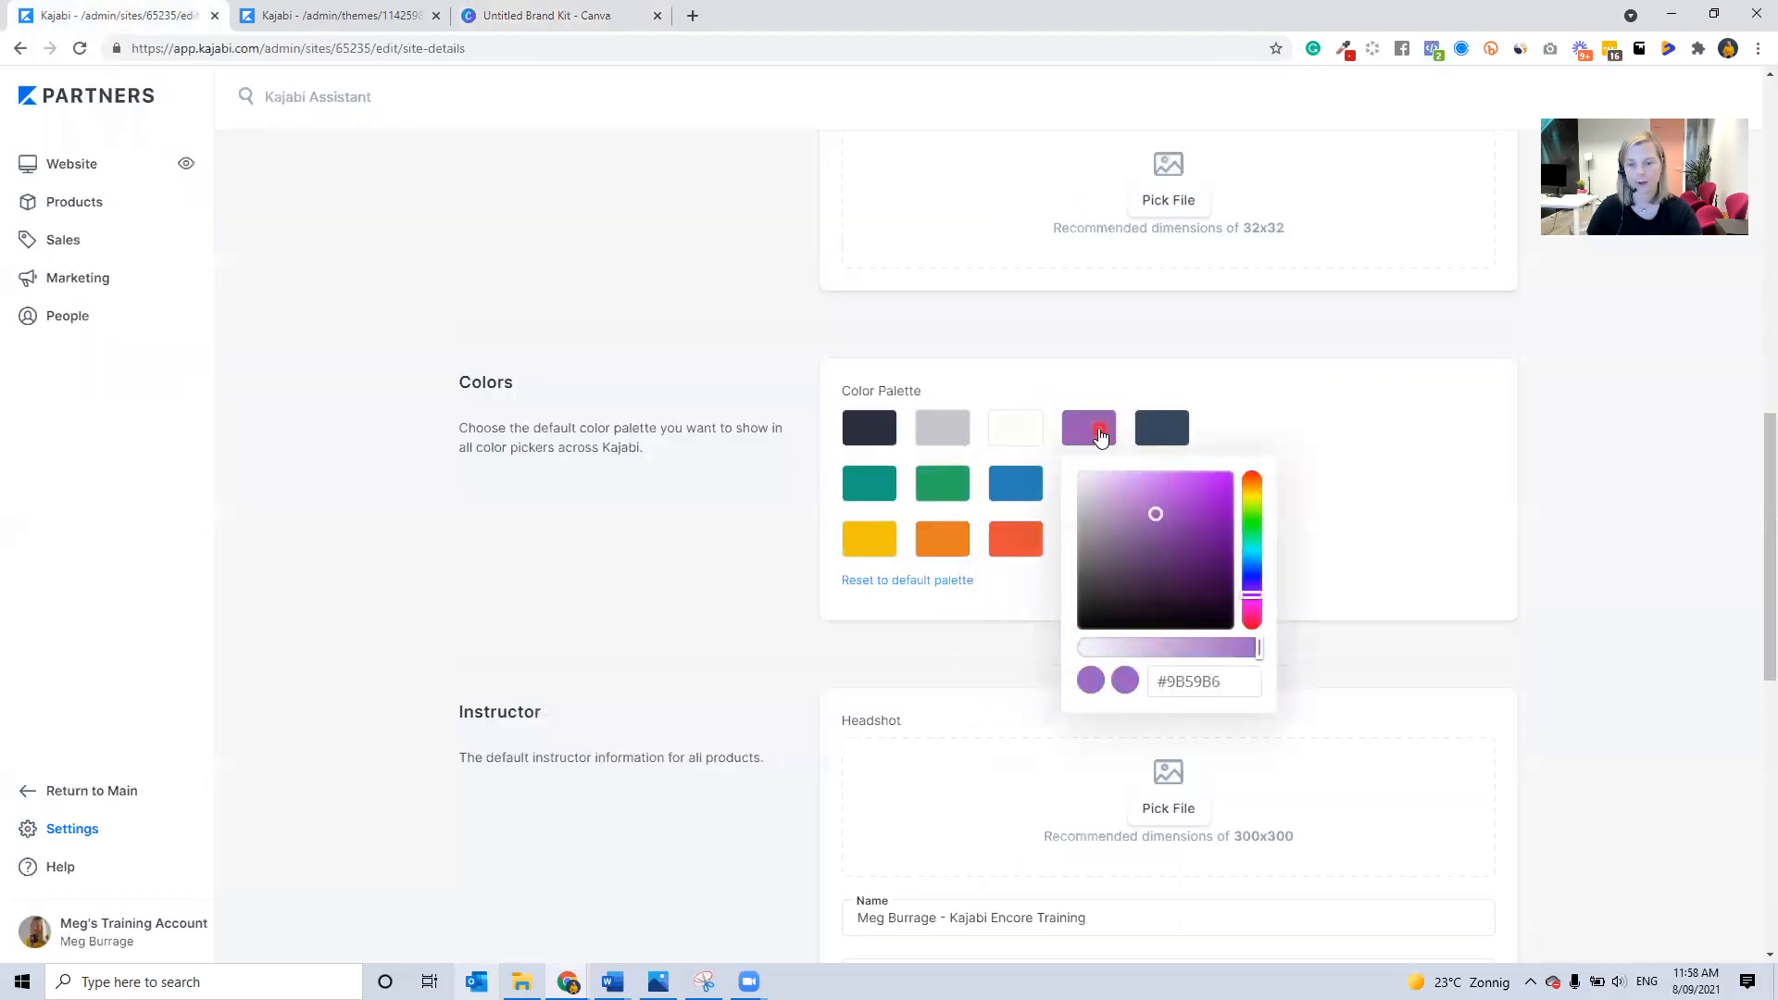
{"action": "double_click", "coordinate": [1197, 681]}
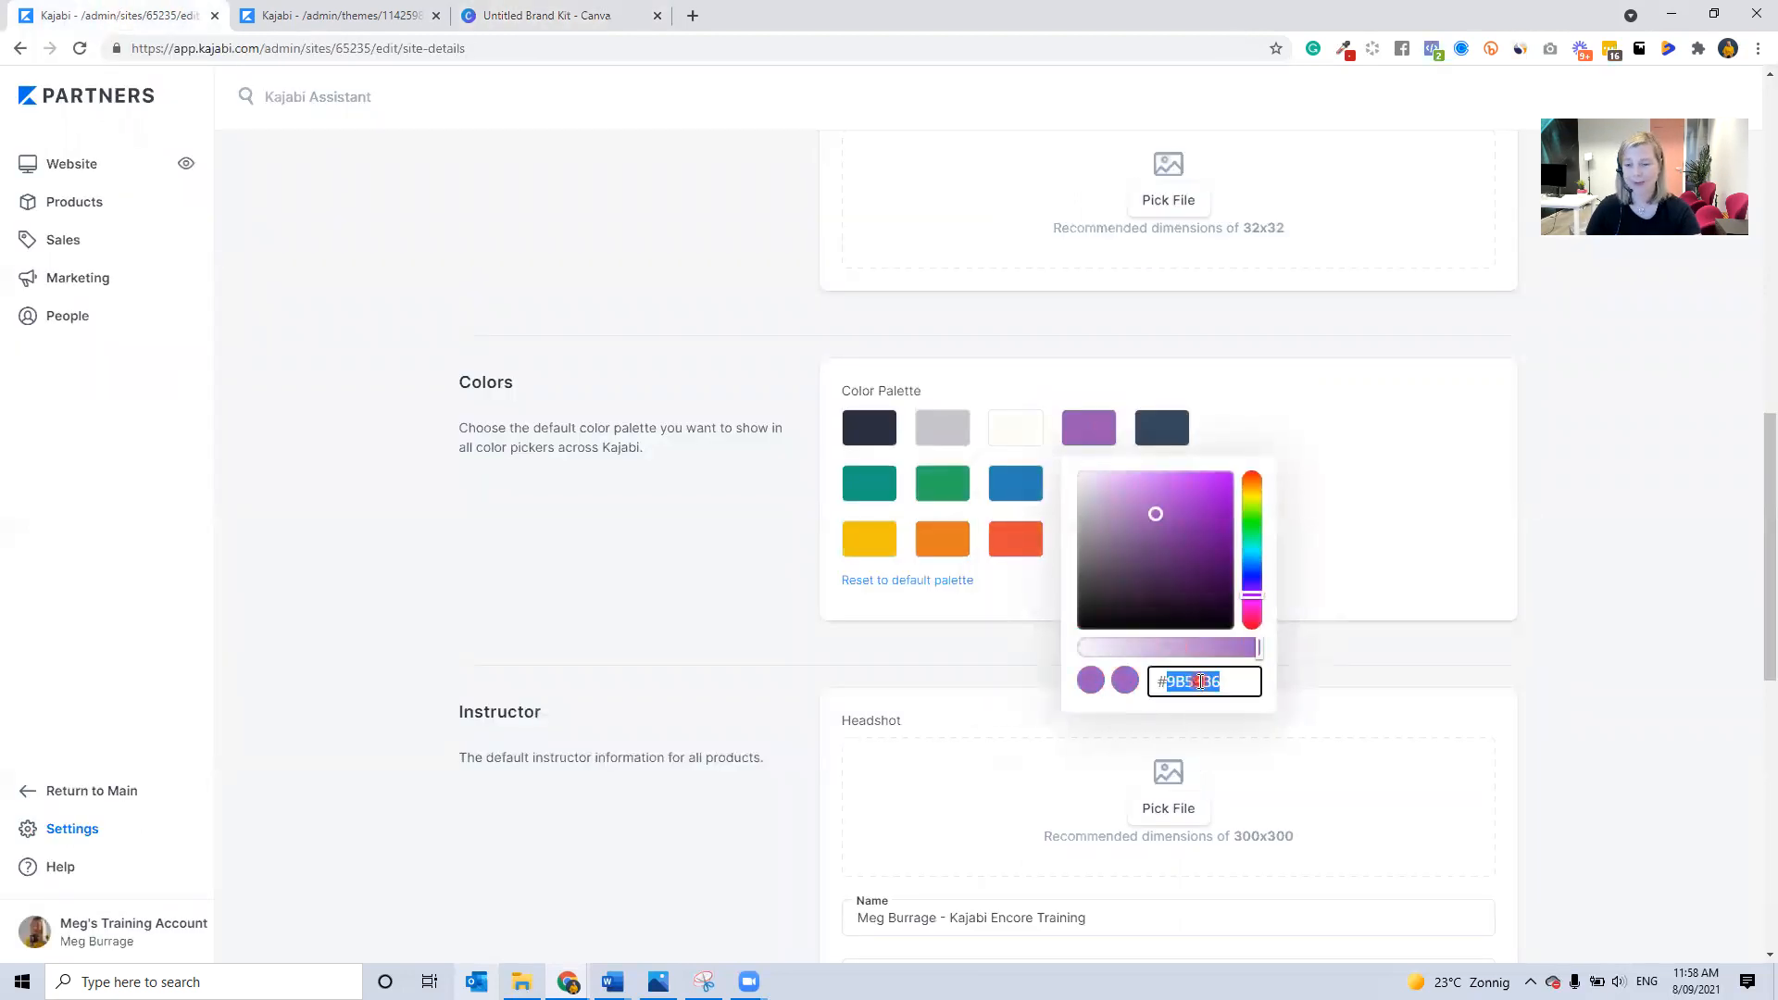
{"action": "key", "text": "ctrl+v"}
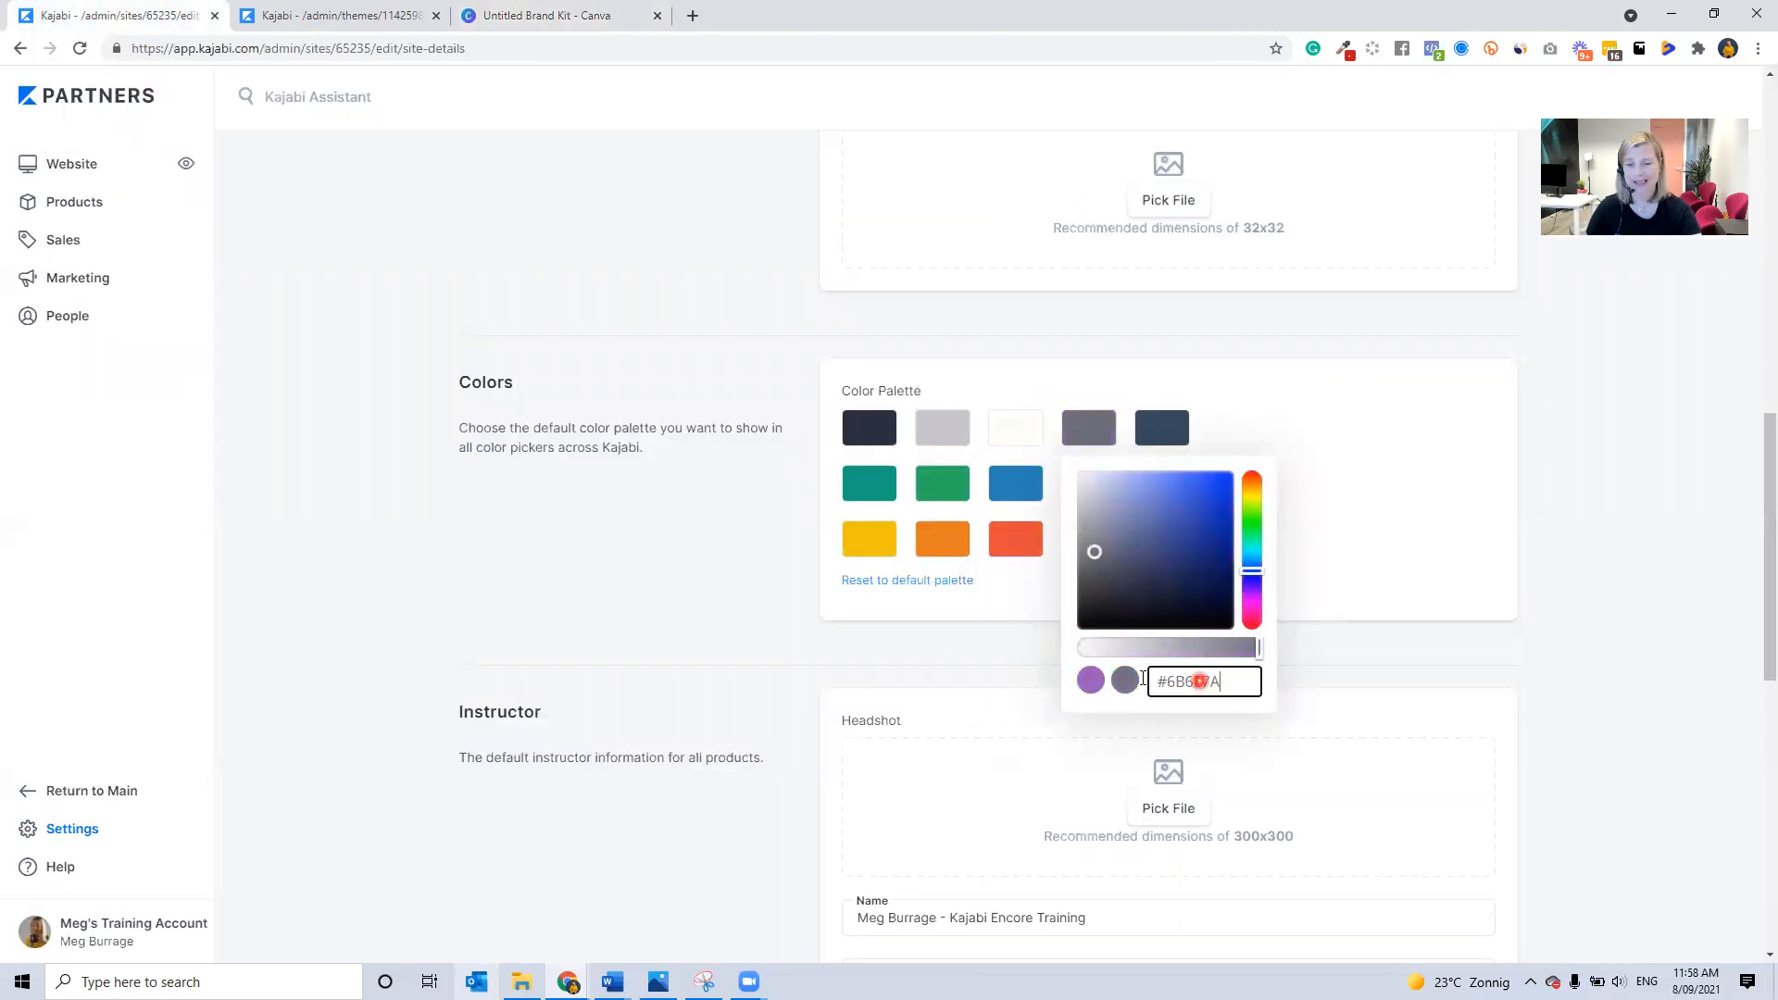
Copy the pale pink #FFEEEE from Canva's Freedom Lyfestyle palette and replace the second-row purple in Kajabi's palette with it
{"action": "left_click", "coordinate": [504, 25]}
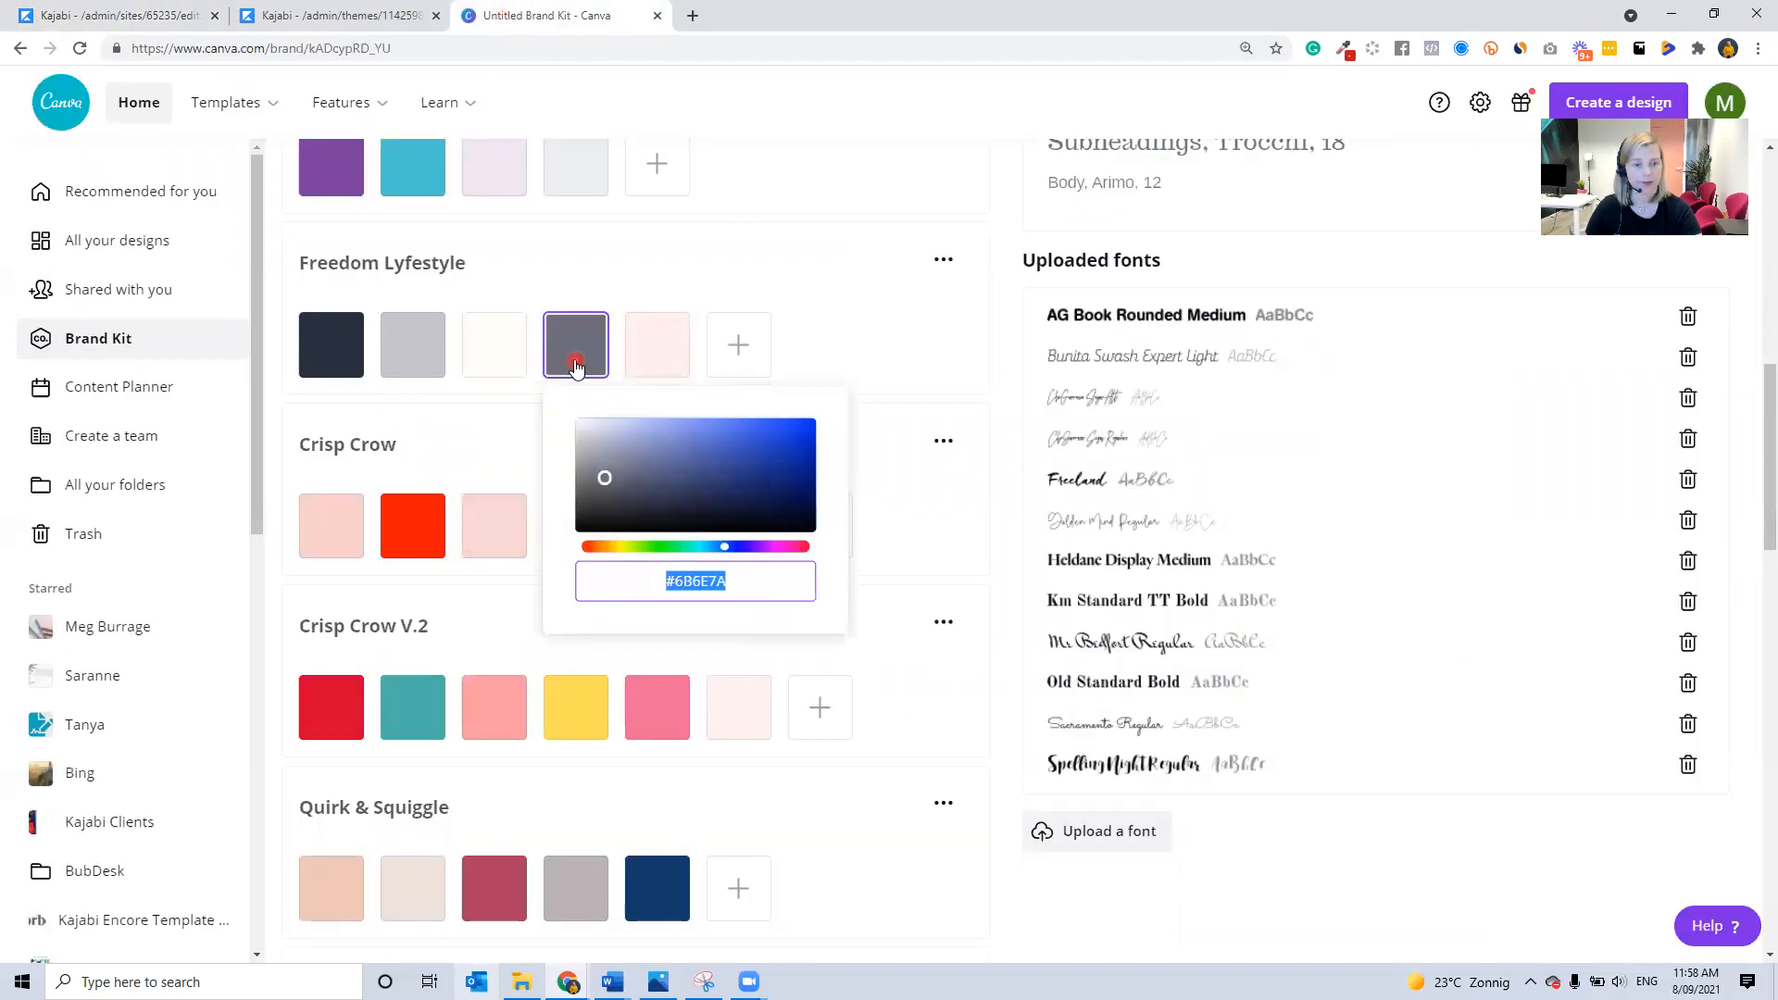
{"action": "left_click", "coordinate": [658, 337]}
{"action": "left_click", "coordinate": [774, 590]}
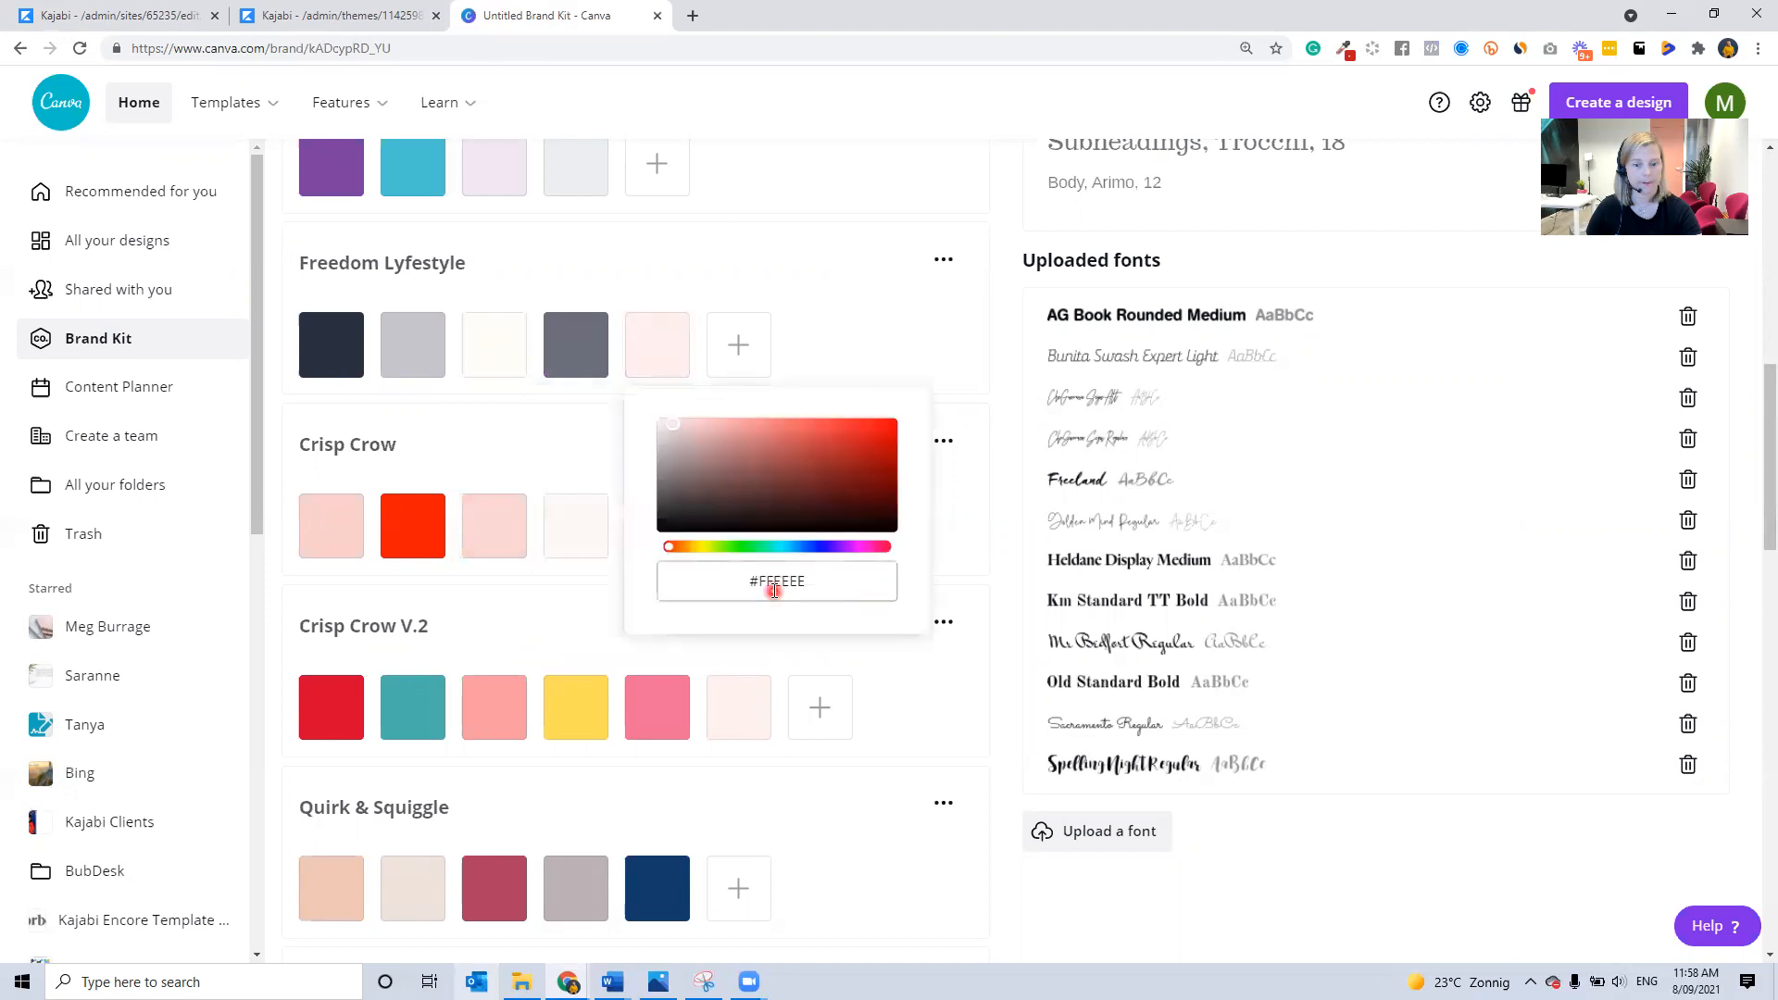
{"action": "double_click", "coordinate": [774, 590]}
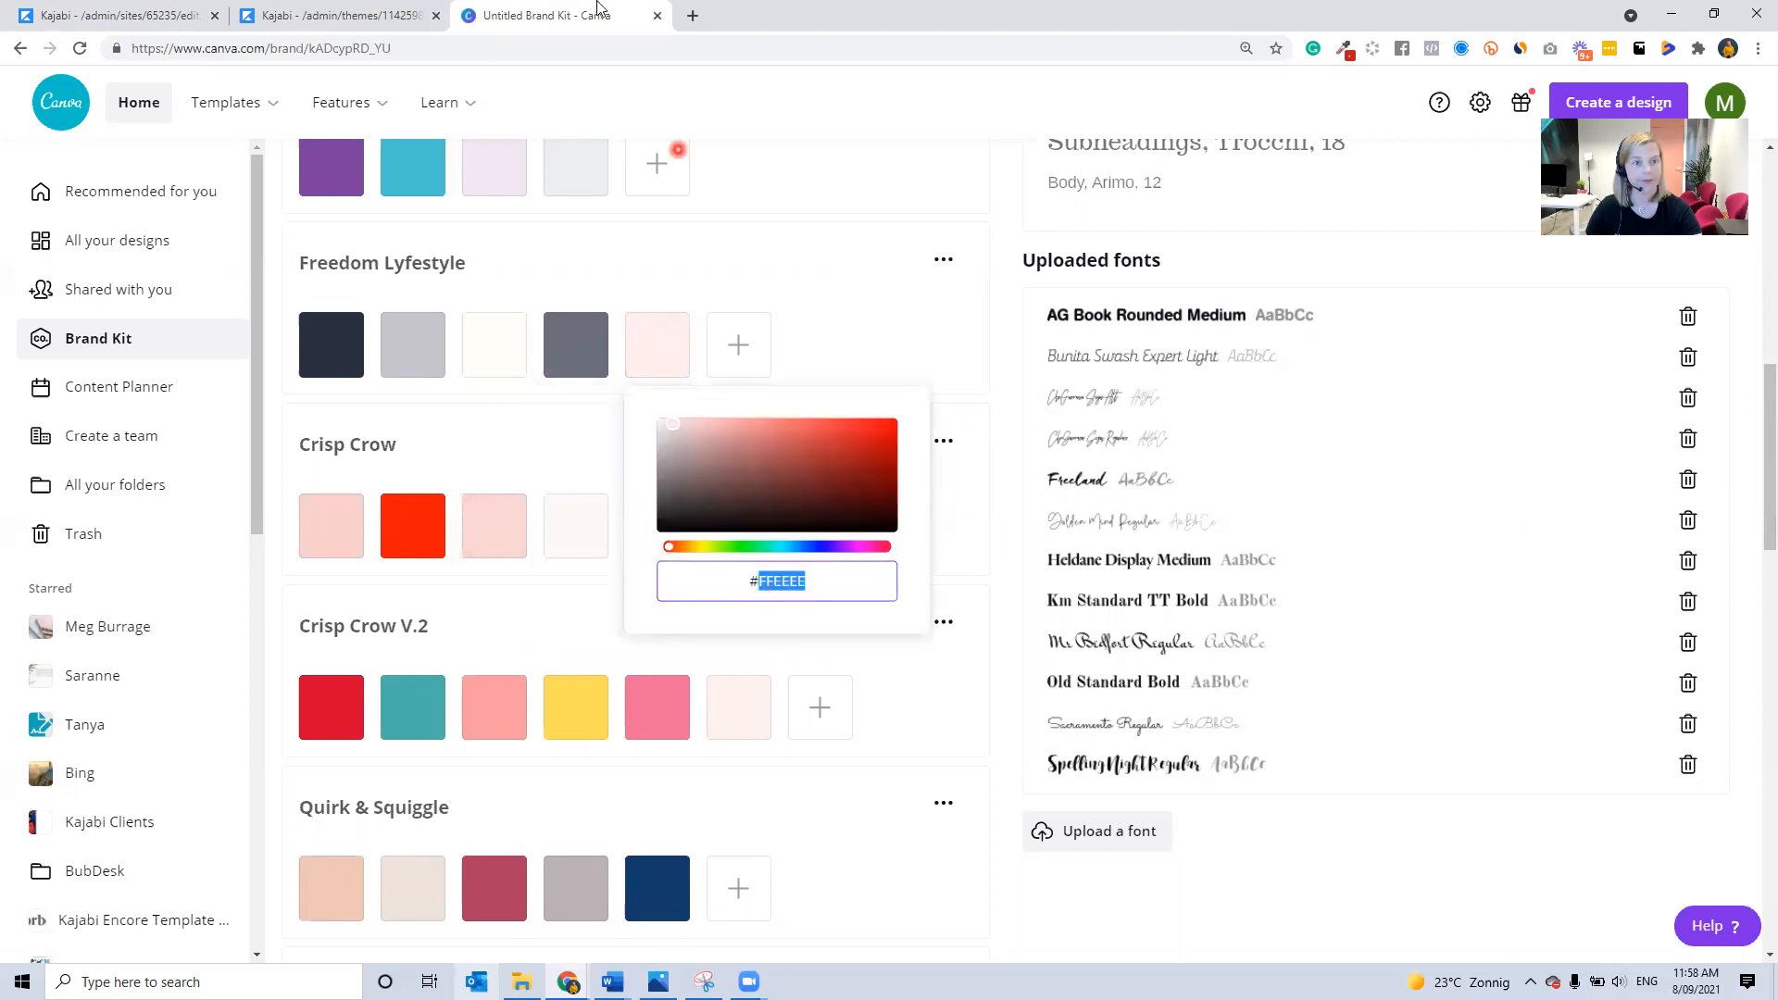
{"action": "left_click", "coordinate": [185, 16]}
{"action": "left_click", "coordinate": [1365, 356]}
{"action": "left_click", "coordinate": [1361, 393]}
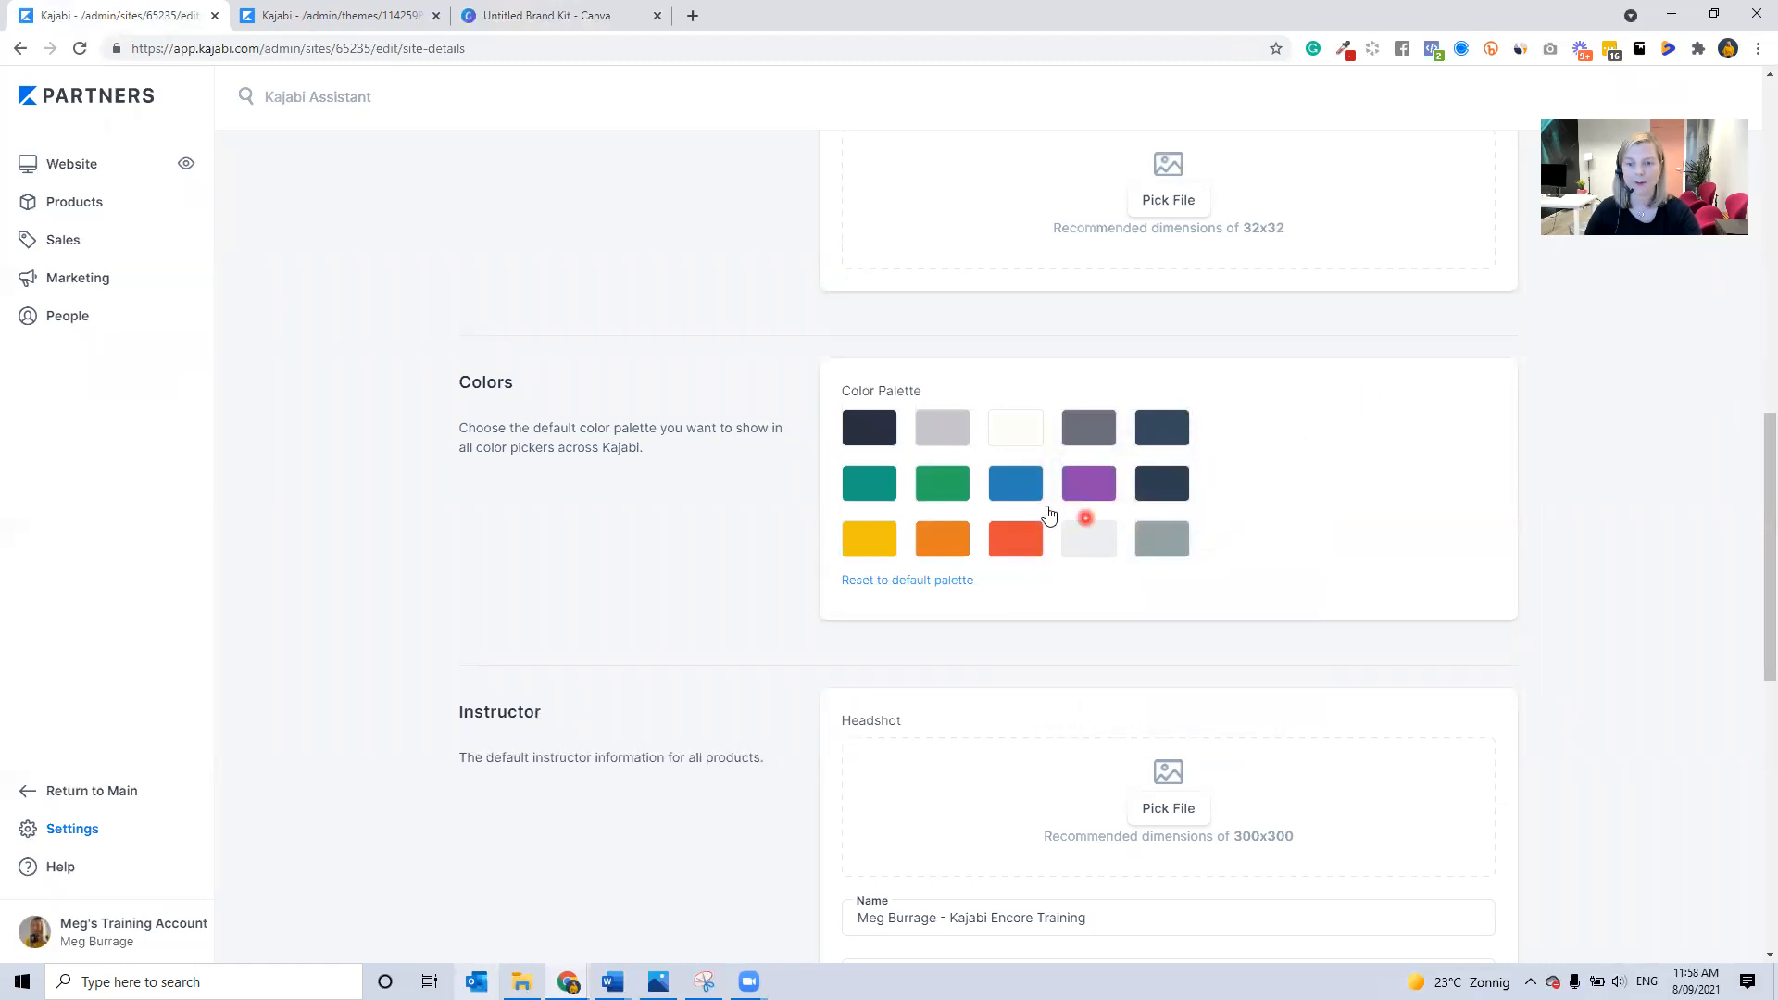
{"action": "left_click", "coordinate": [1093, 484]}
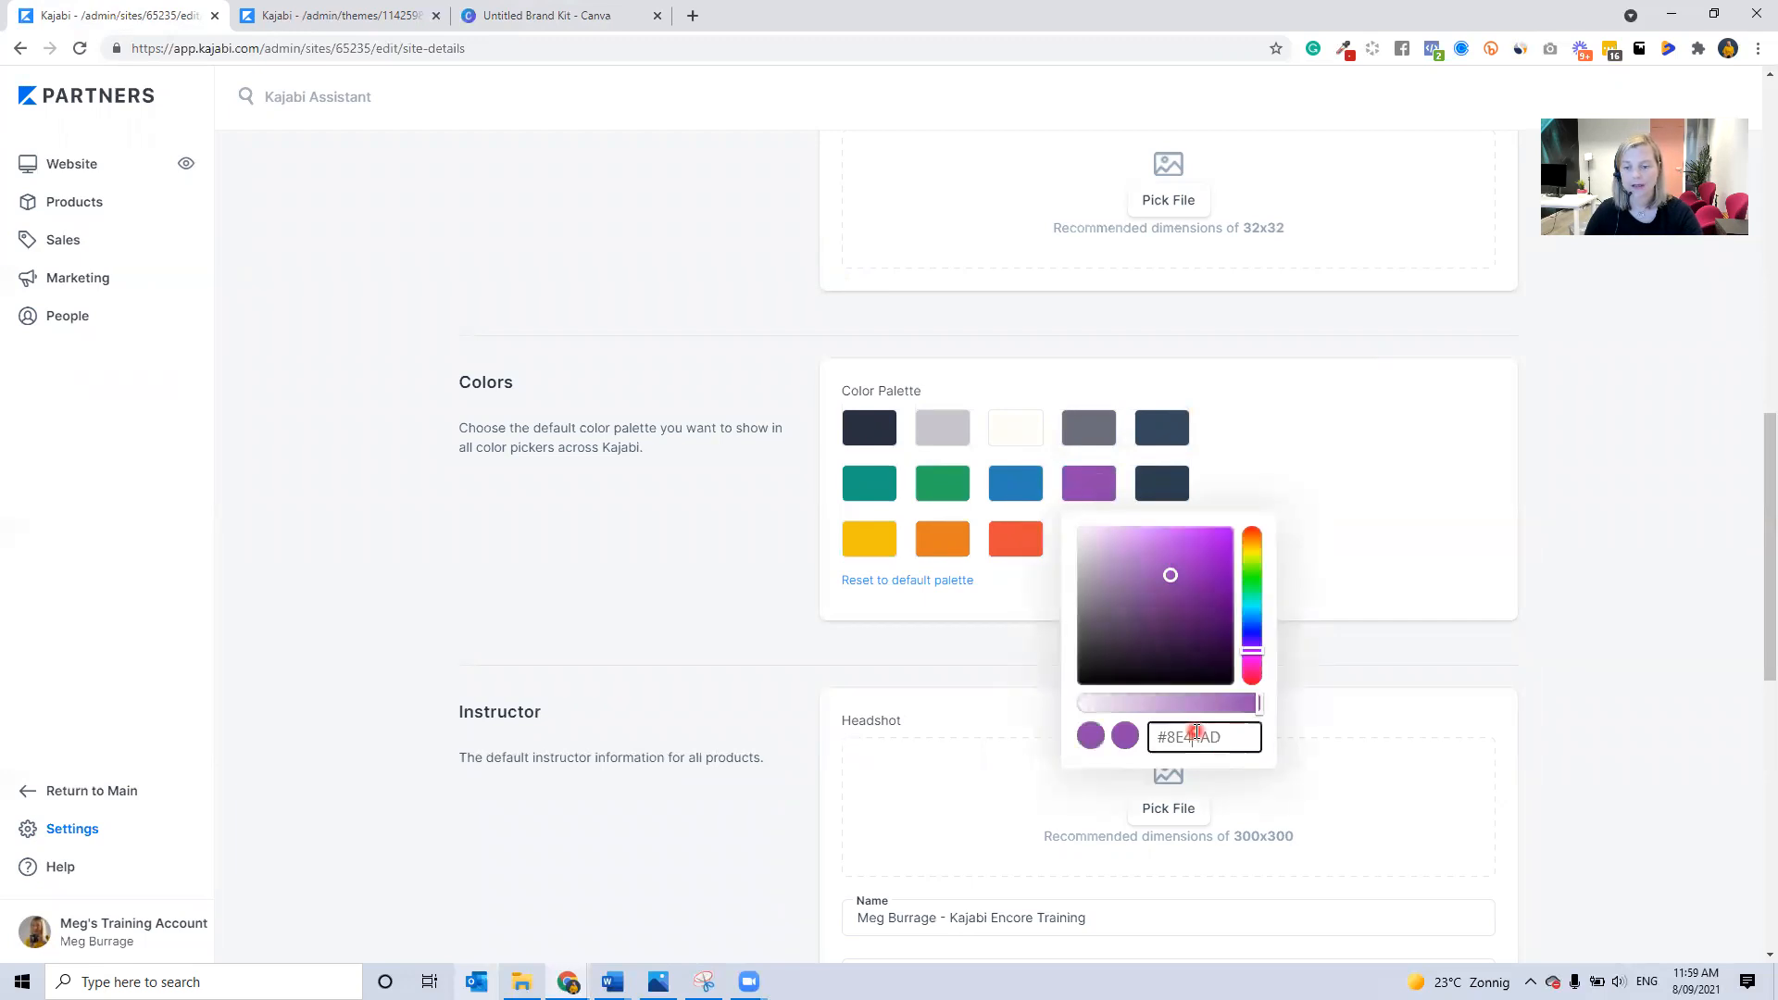
{"action": "key", "text": "ctrl+a"}
{"action": "key", "text": "ctrl+v"}
Make the blue color in the second row of the site palette fully transparent
{"action": "left_click", "coordinate": [1016, 484]}
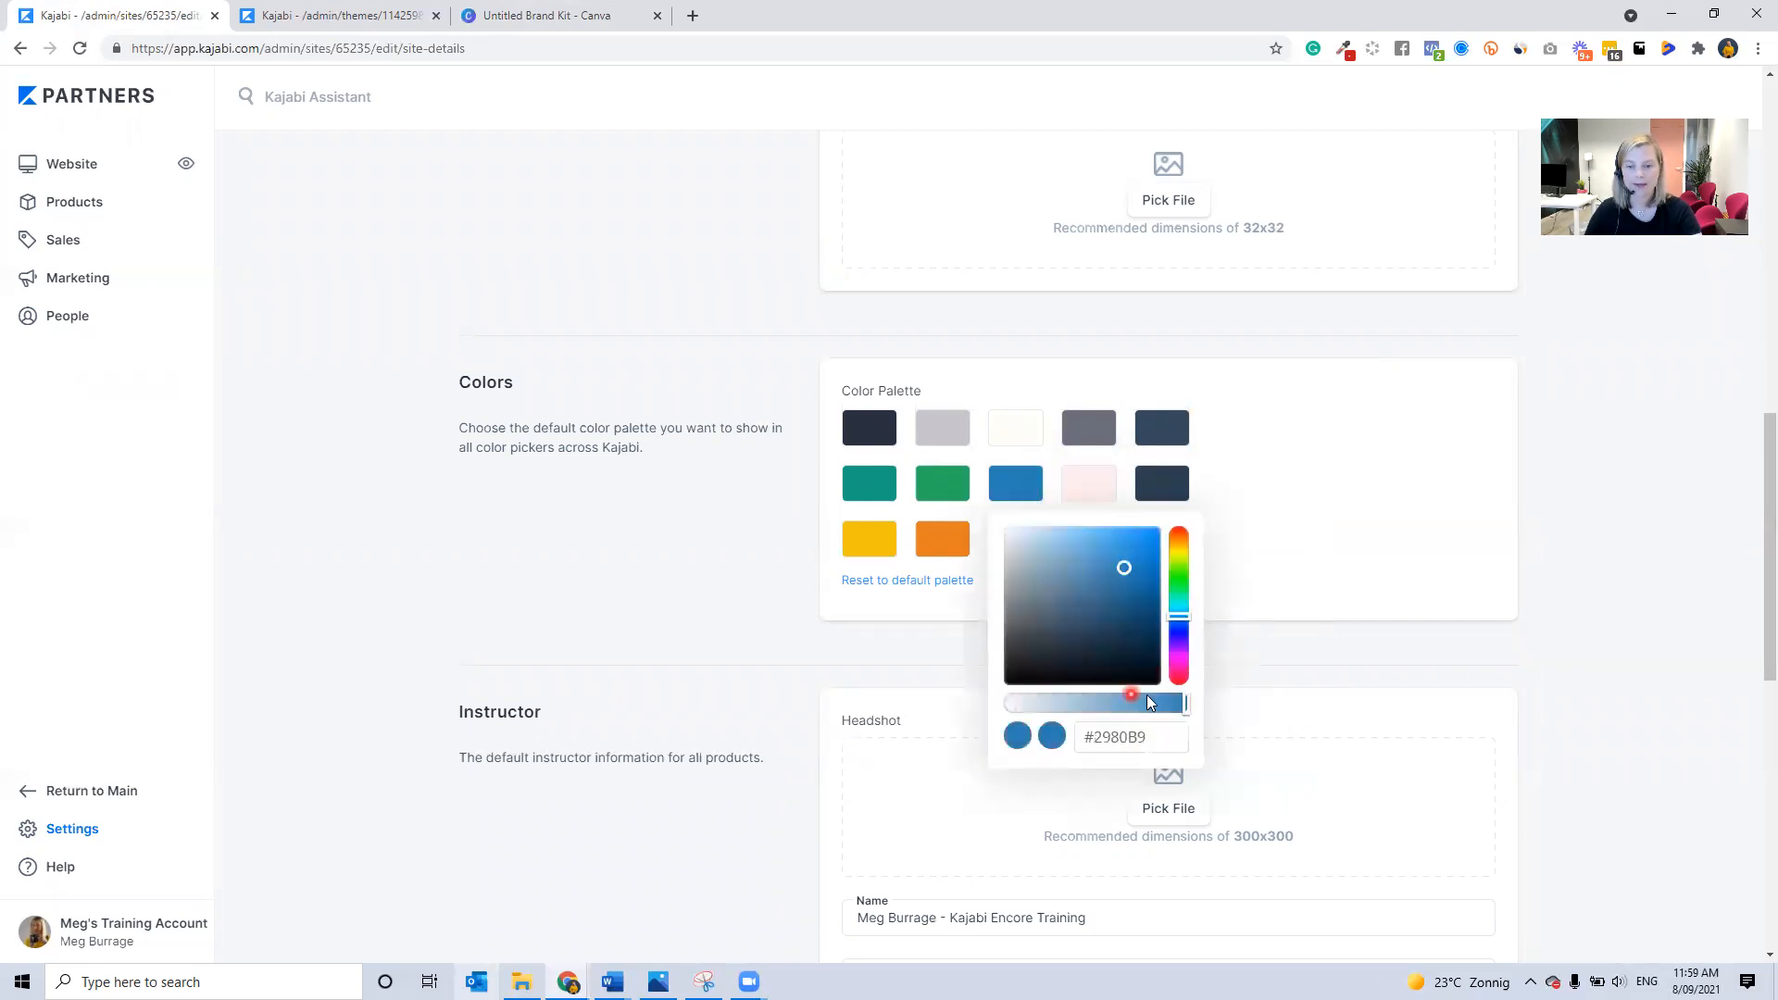
{"action": "left_click_drag", "start_coordinate": [1183, 706], "coordinate": [1006, 717]}
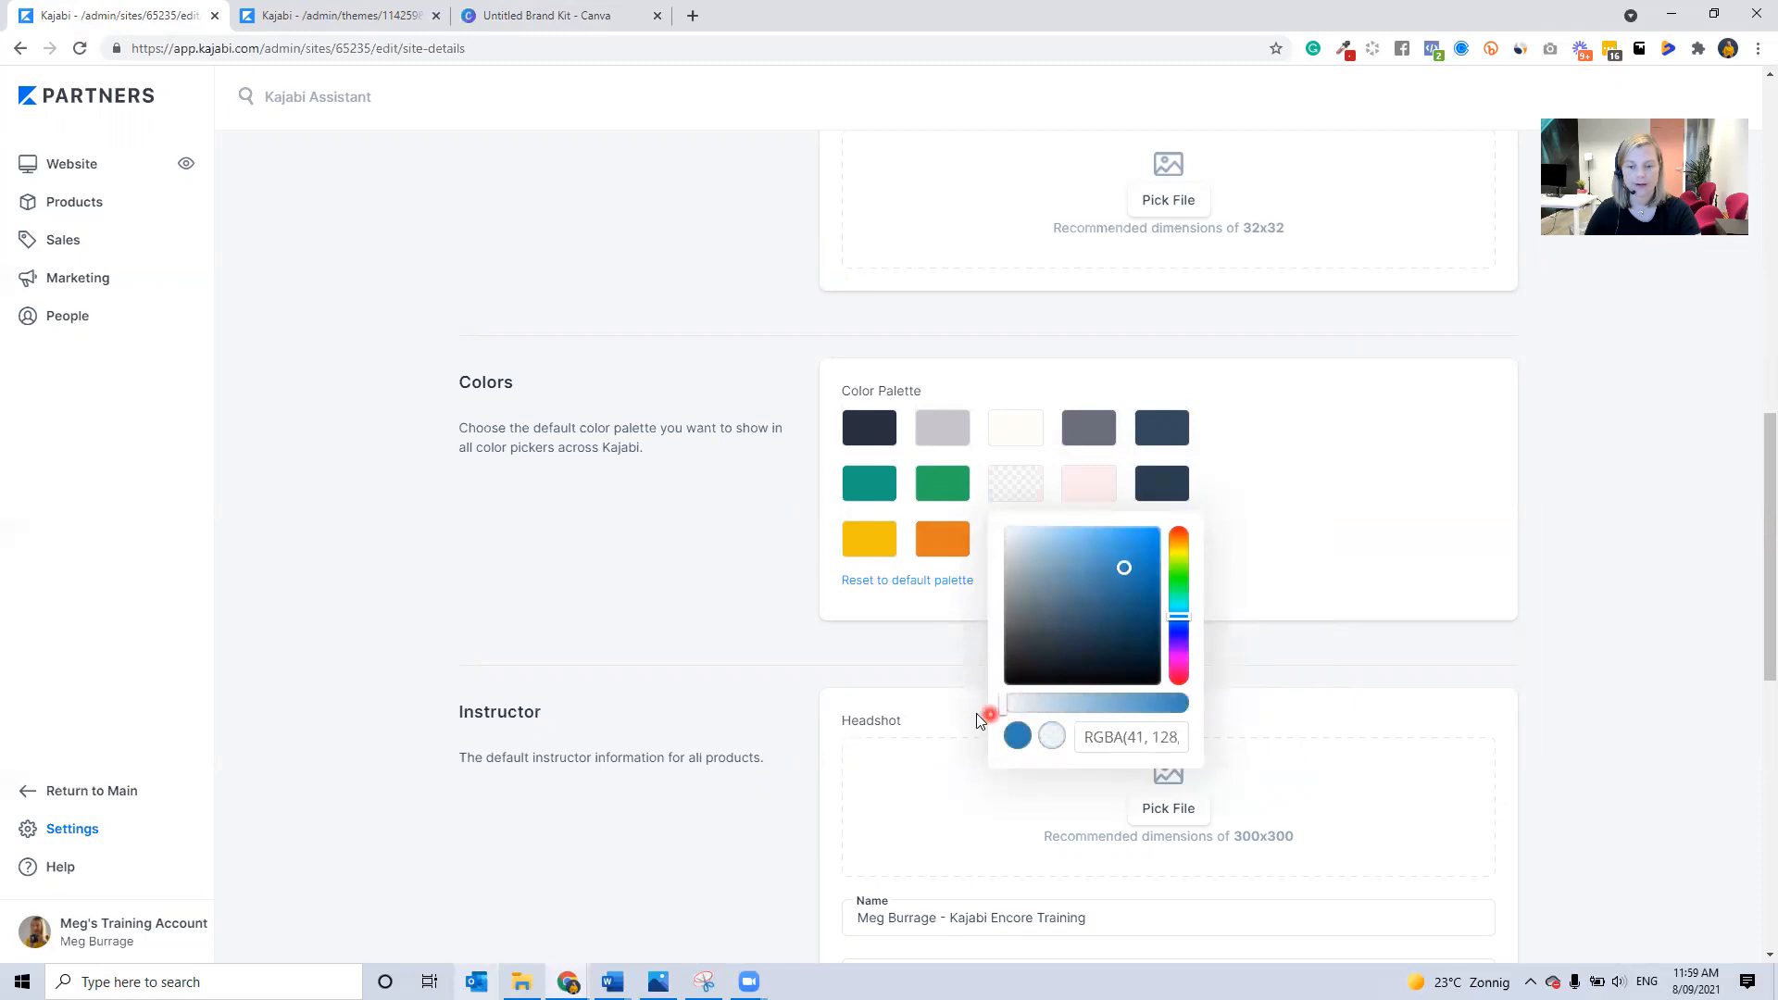
Replace both green swatches in the second row of the site color palette with white #FFFFFF
{"action": "left_click", "coordinate": [929, 621]}
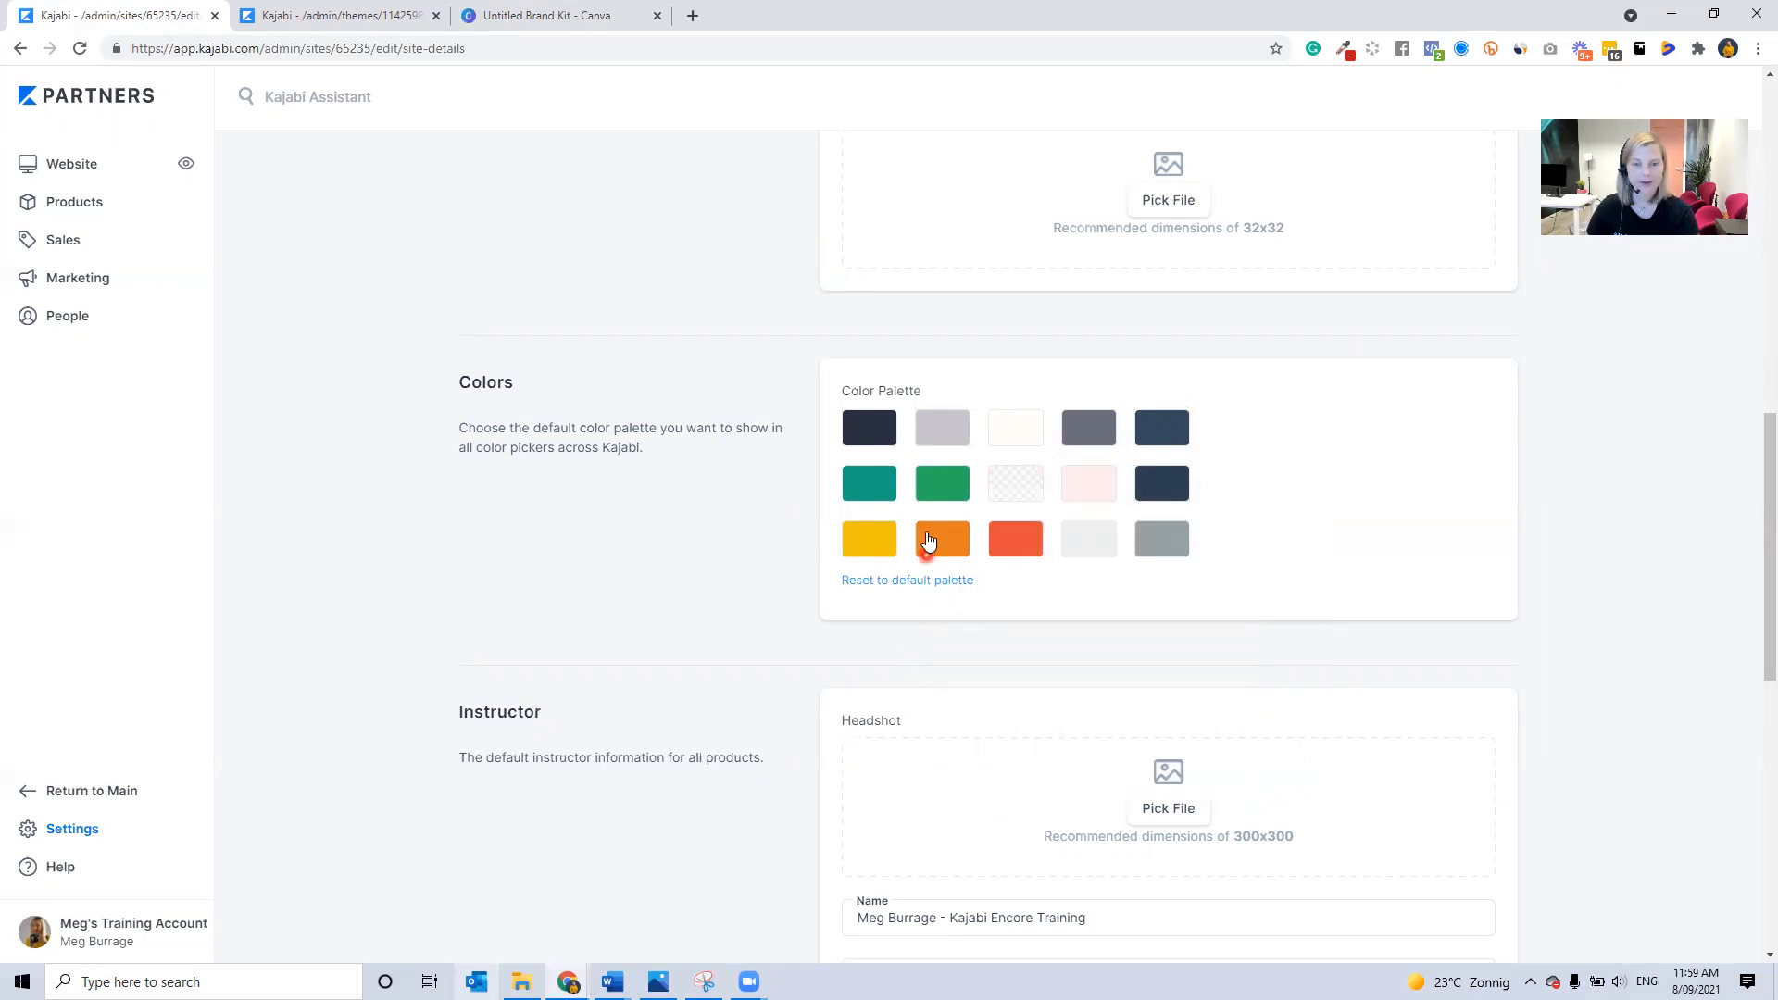
{"action": "left_click", "coordinate": [924, 482]}
{"action": "double_click", "coordinate": [1056, 738]}
{"action": "type", "text": "FFFFFF"}
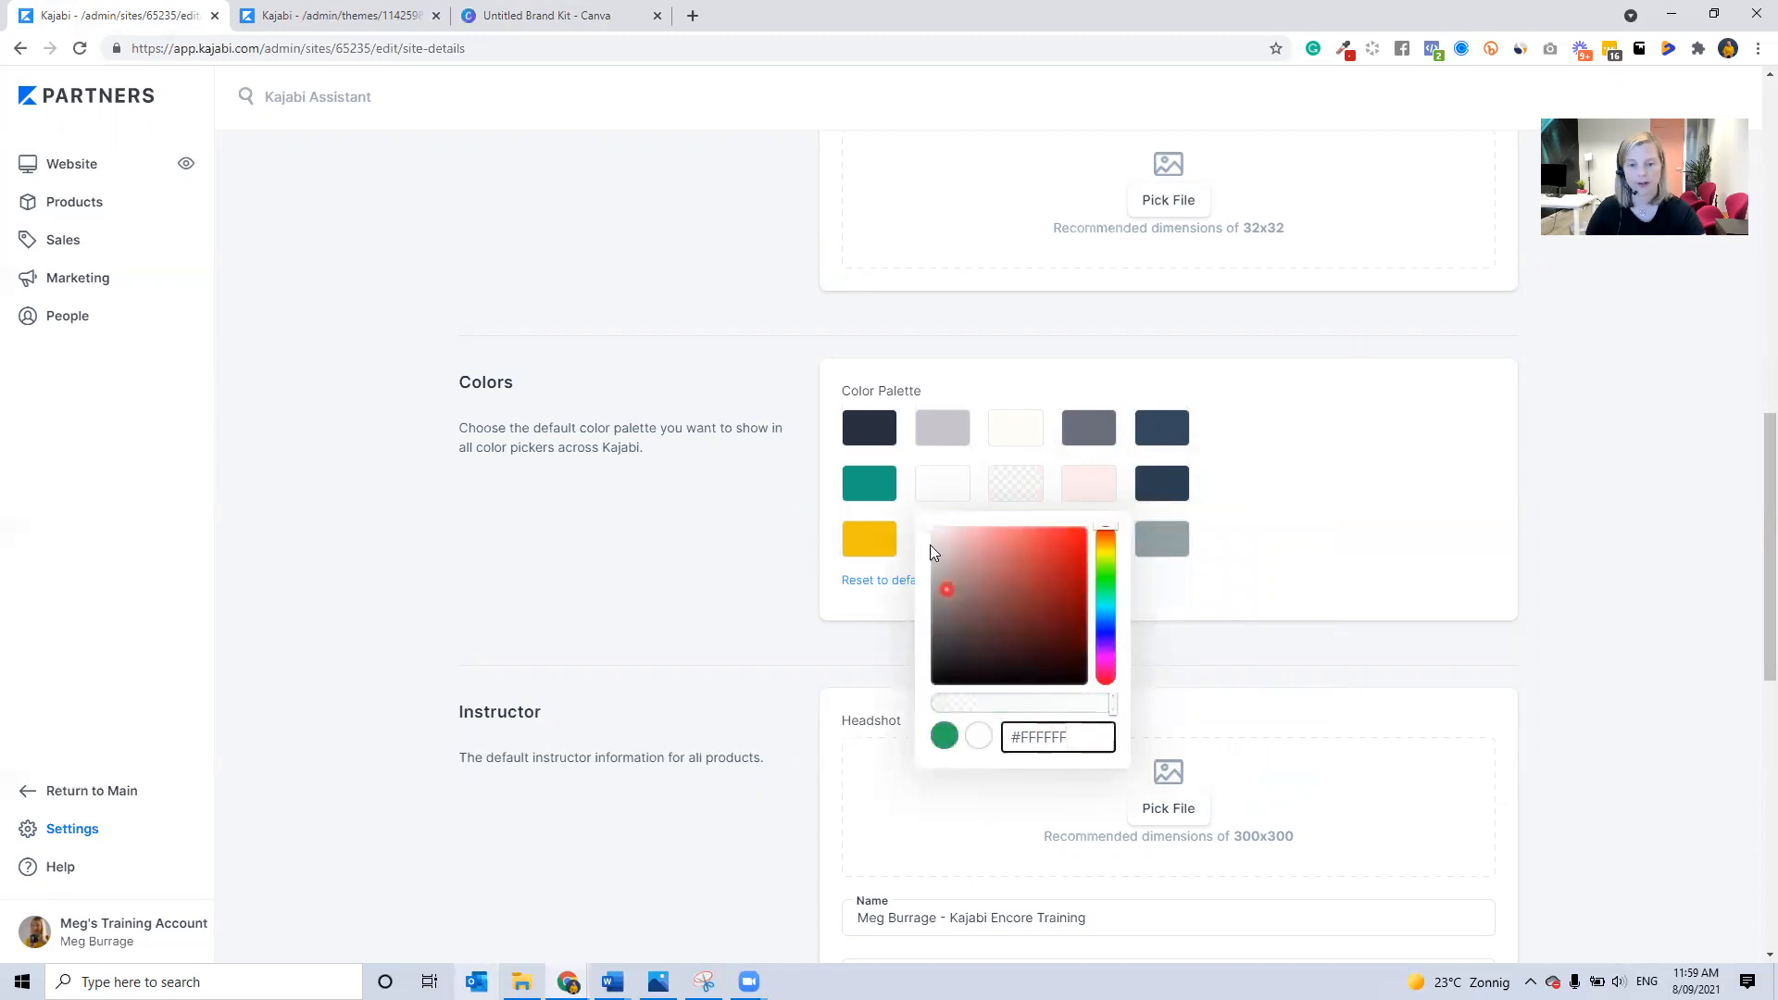
{"action": "double_click", "coordinate": [1041, 740]}
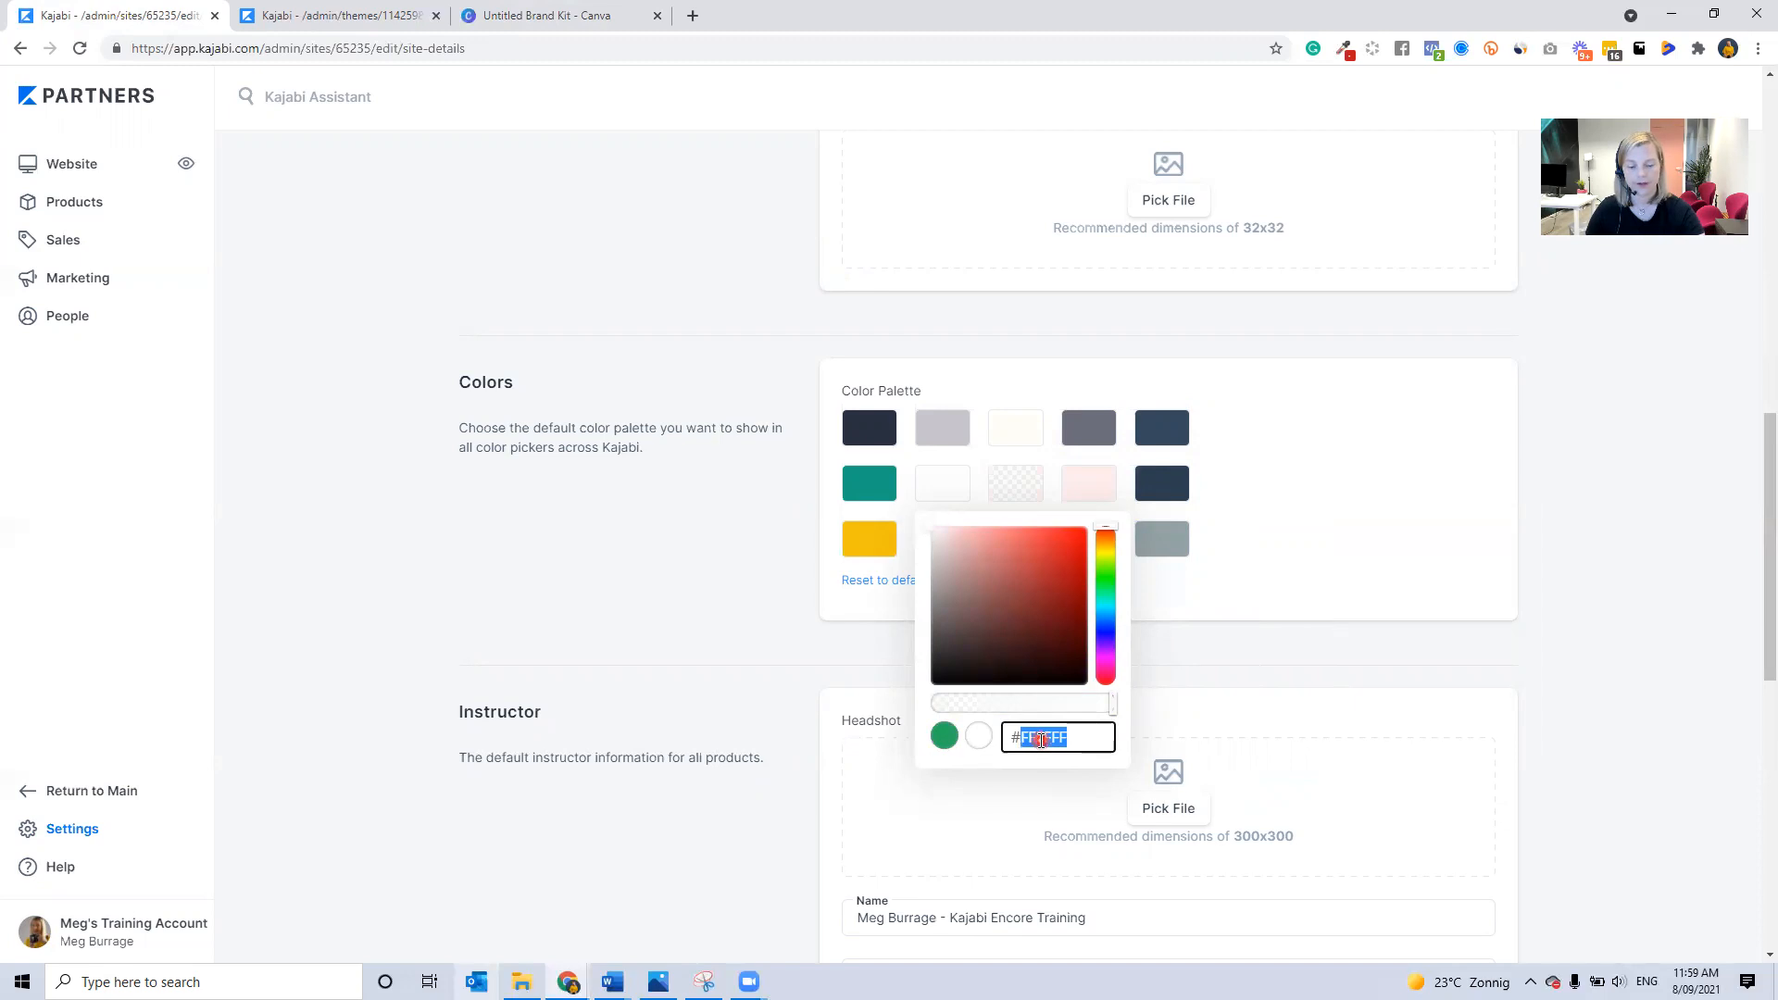
{"action": "left_click", "coordinate": [870, 483]}
{"action": "double_click", "coordinate": [991, 748]}
{"action": "type", "text": "FFFFFF"}
{"action": "left_click", "coordinate": [784, 588]}
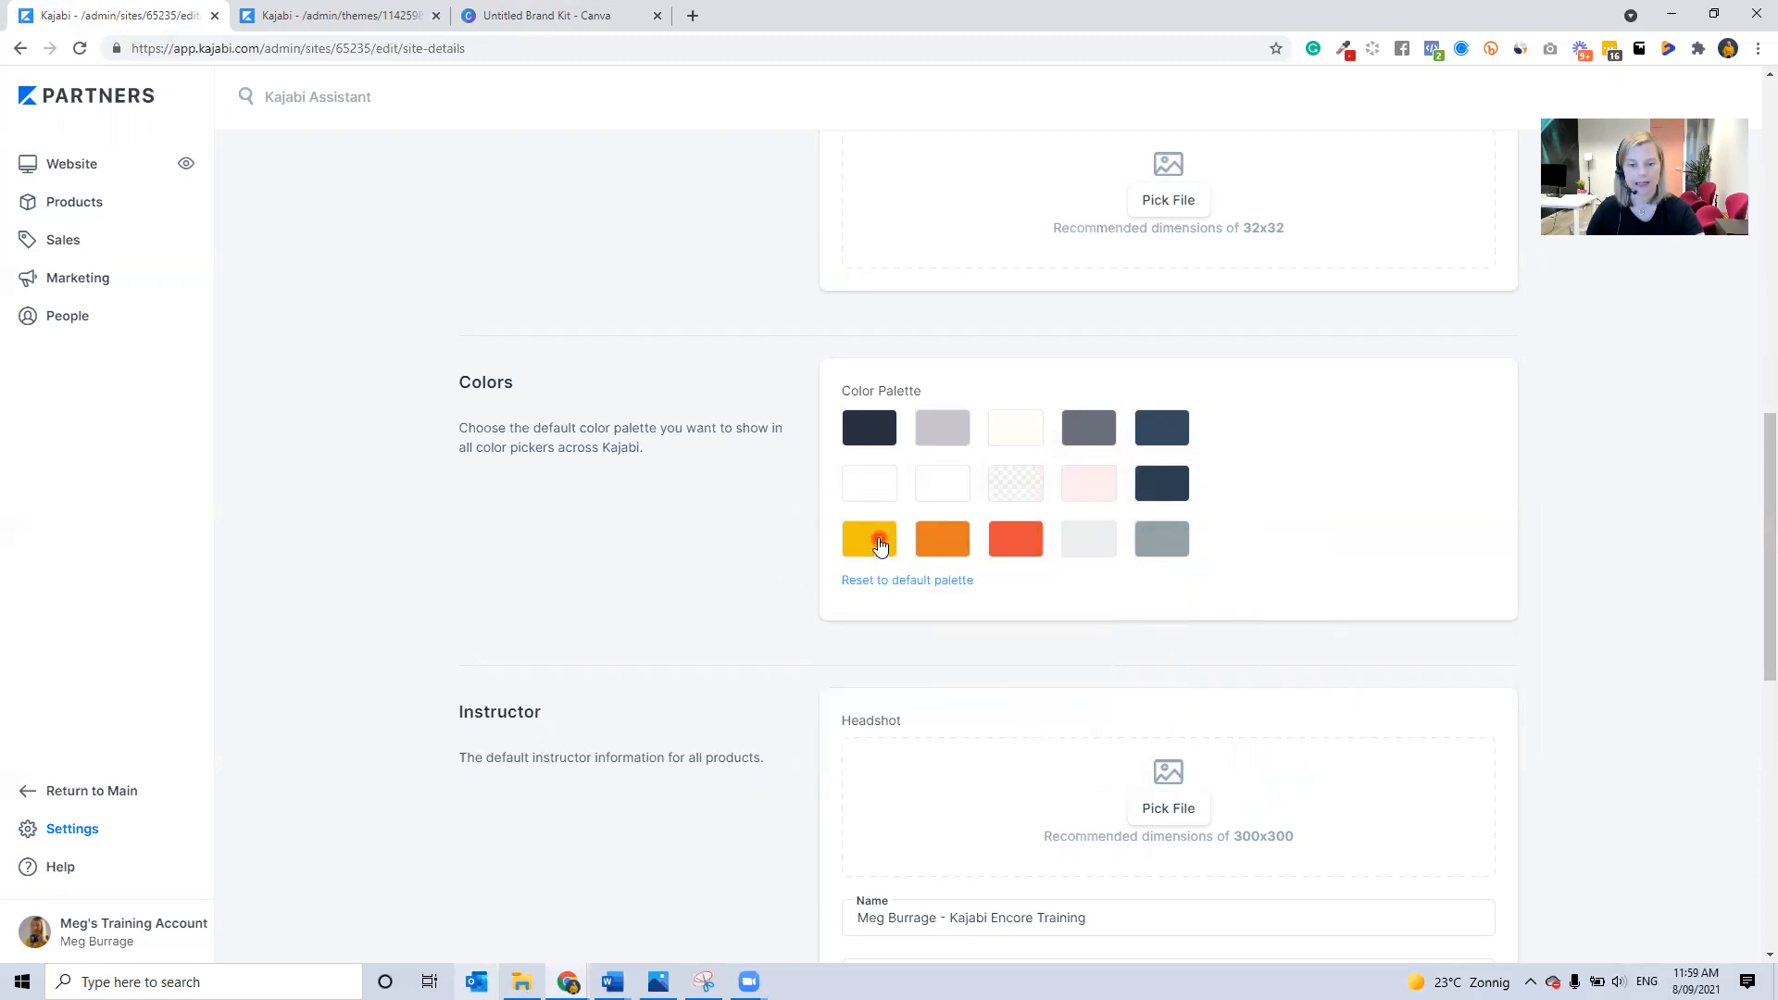
Replace the yellow, orange and red swatches in the third row of the site color palette with white #FFFFFF
{"action": "left_click", "coordinate": [875, 541]}
{"action": "double_click", "coordinate": [982, 793]}
{"action": "type", "text": "FFFFFF"}
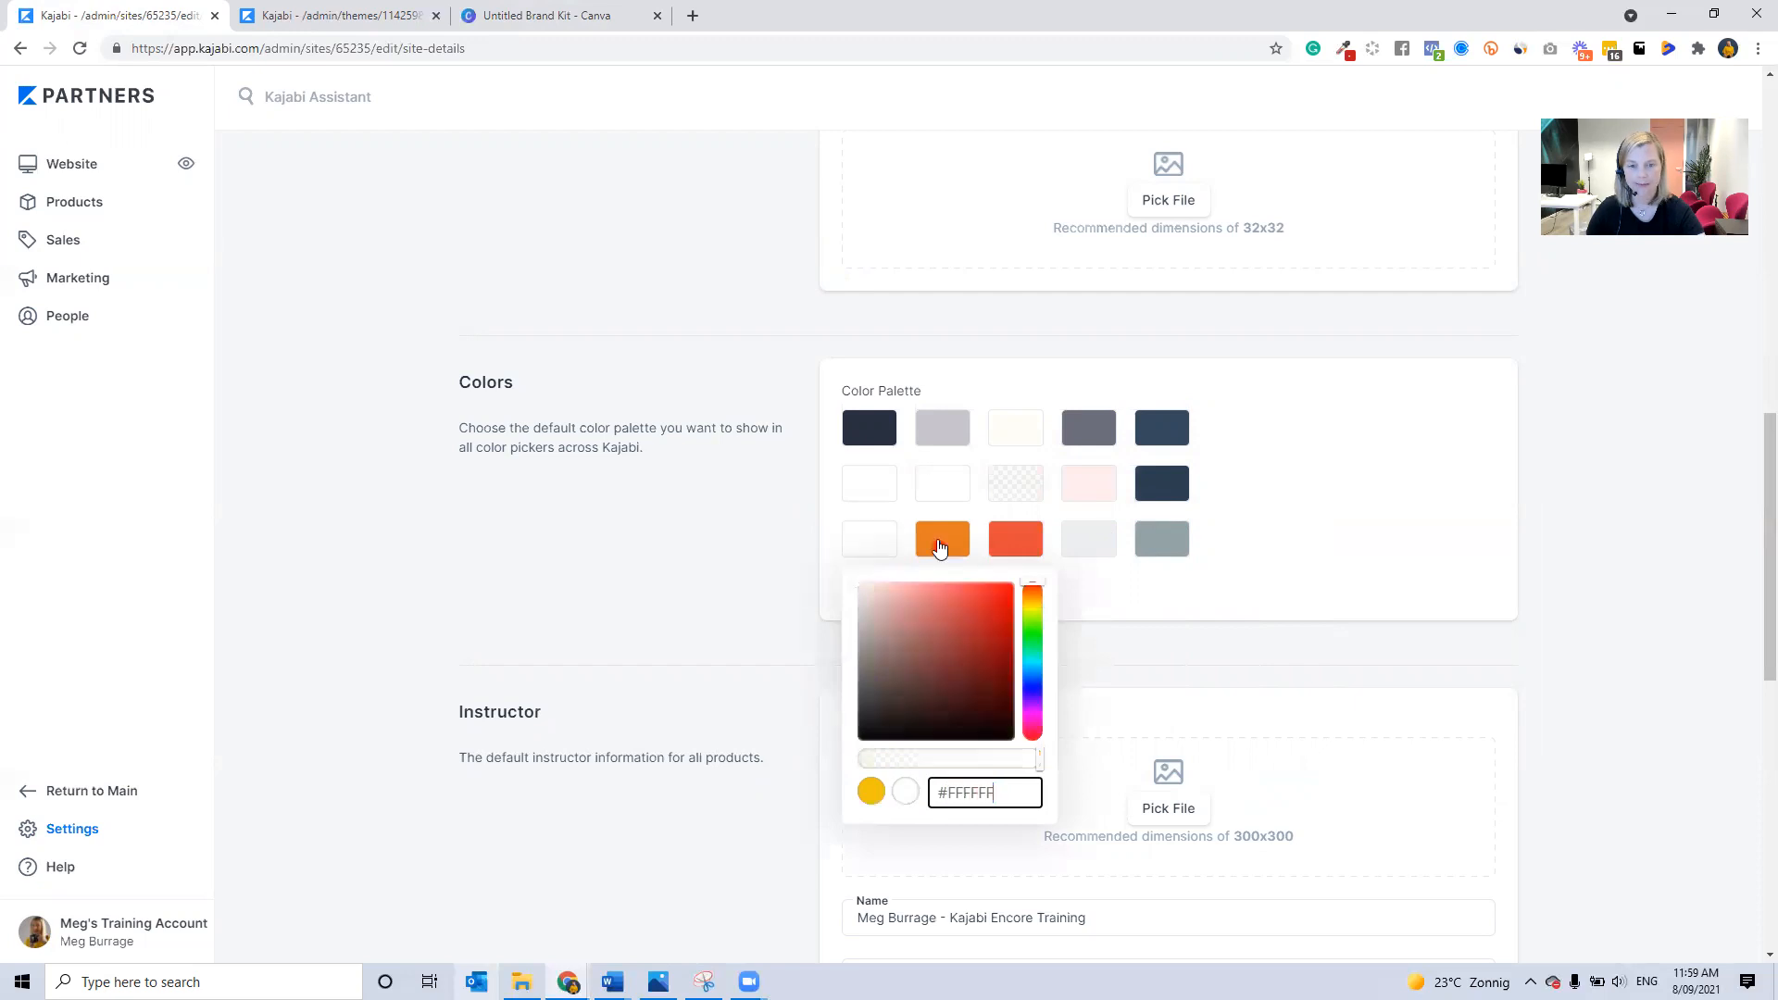
{"action": "left_click", "coordinate": [938, 541]}
{"action": "double_click", "coordinate": [1045, 793]}
{"action": "type", "text": "FFFFFF"}
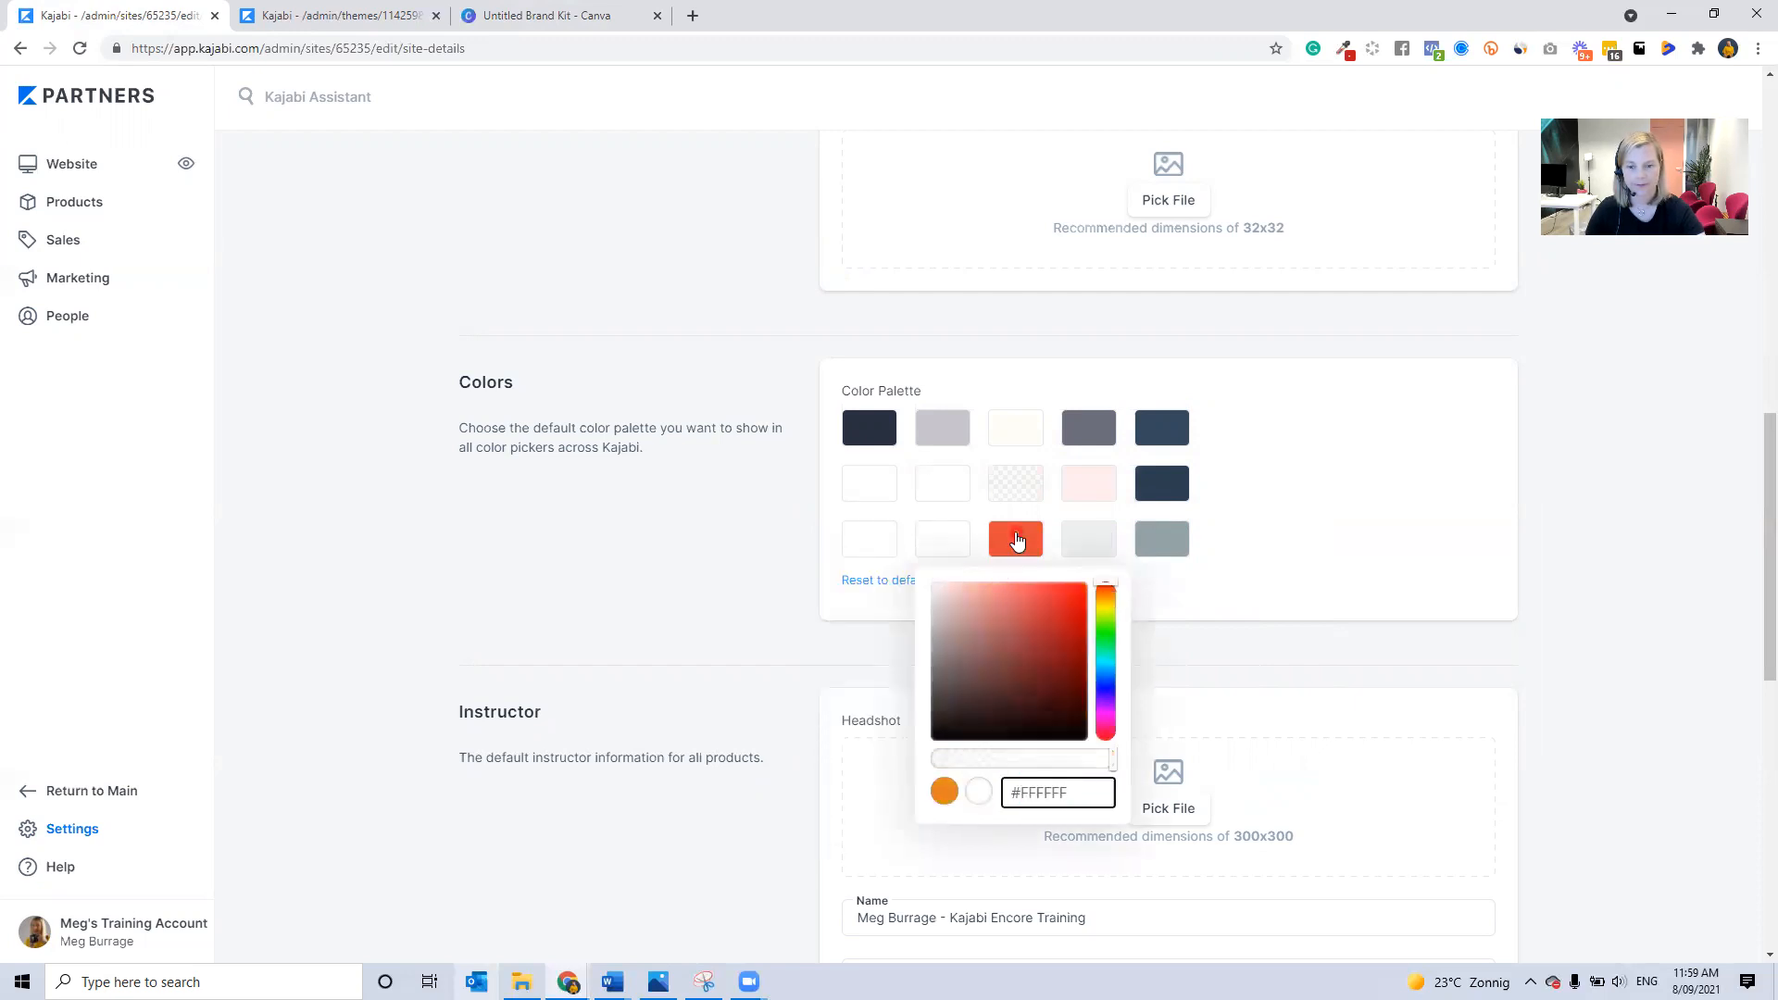
{"action": "left_click", "coordinate": [1016, 539]}
{"action": "double_click", "coordinate": [1107, 793]}
{"action": "type", "text": "FFFFFF"}
{"action": "left_click", "coordinate": [1325, 672]}
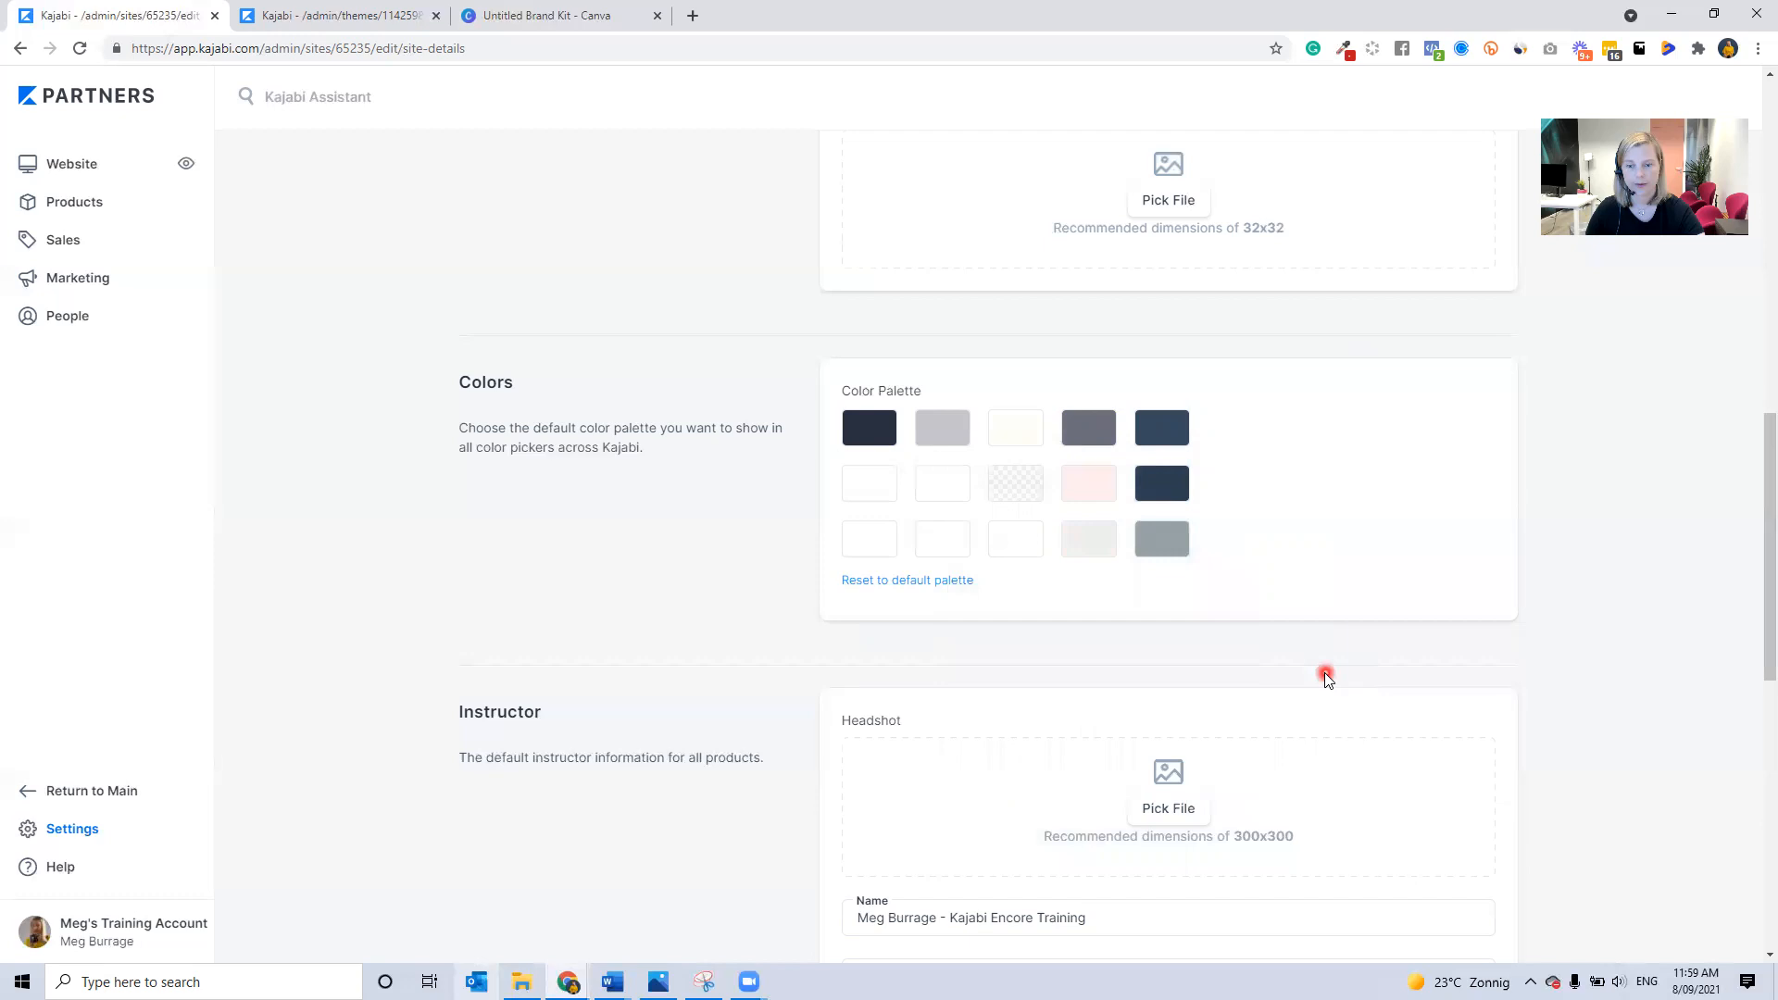
Save the site details with the customized color palette
{"action": "scroll", "coordinate": [1315, 741], "scroll_direction": "up", "scroll_amount": 7}
{"action": "scroll", "coordinate": [1310, 815], "scroll_direction": "up", "scroll_amount": 5}
{"action": "left_click", "coordinate": [1479, 212]}
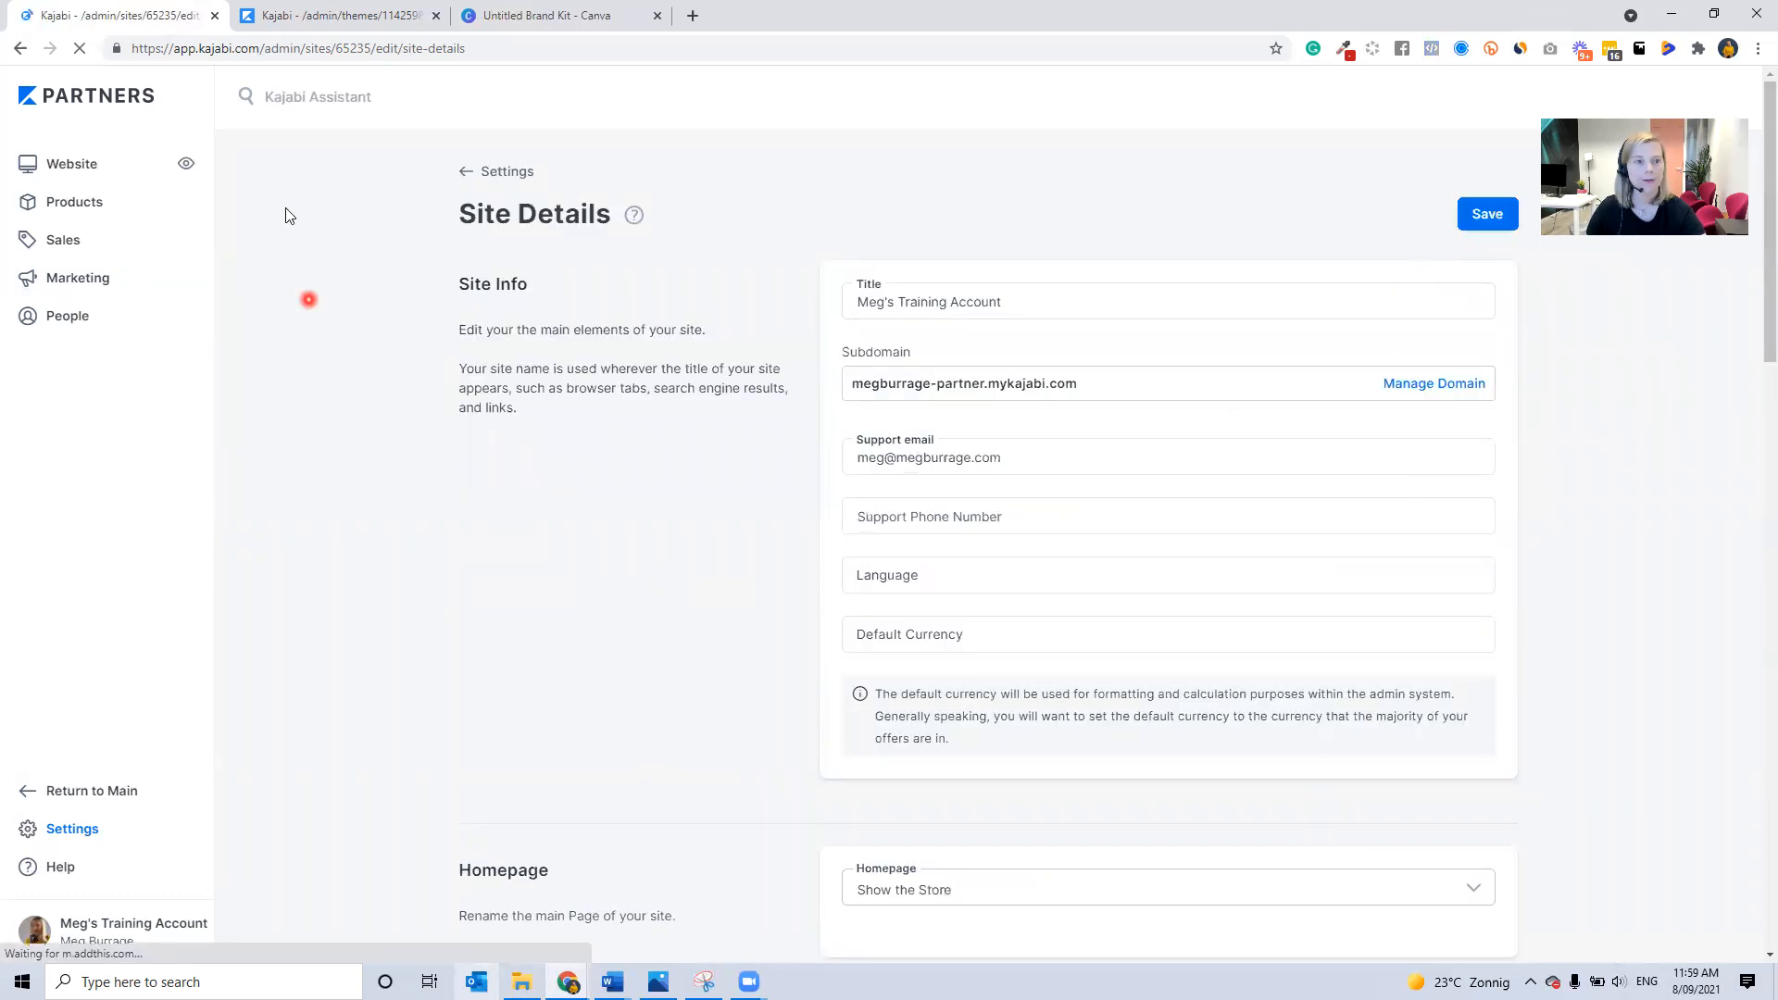
Reload the theme editor page and open the Button Color choices of the hero section's call-to-action button
{"action": "left_click", "coordinate": [299, 22]}
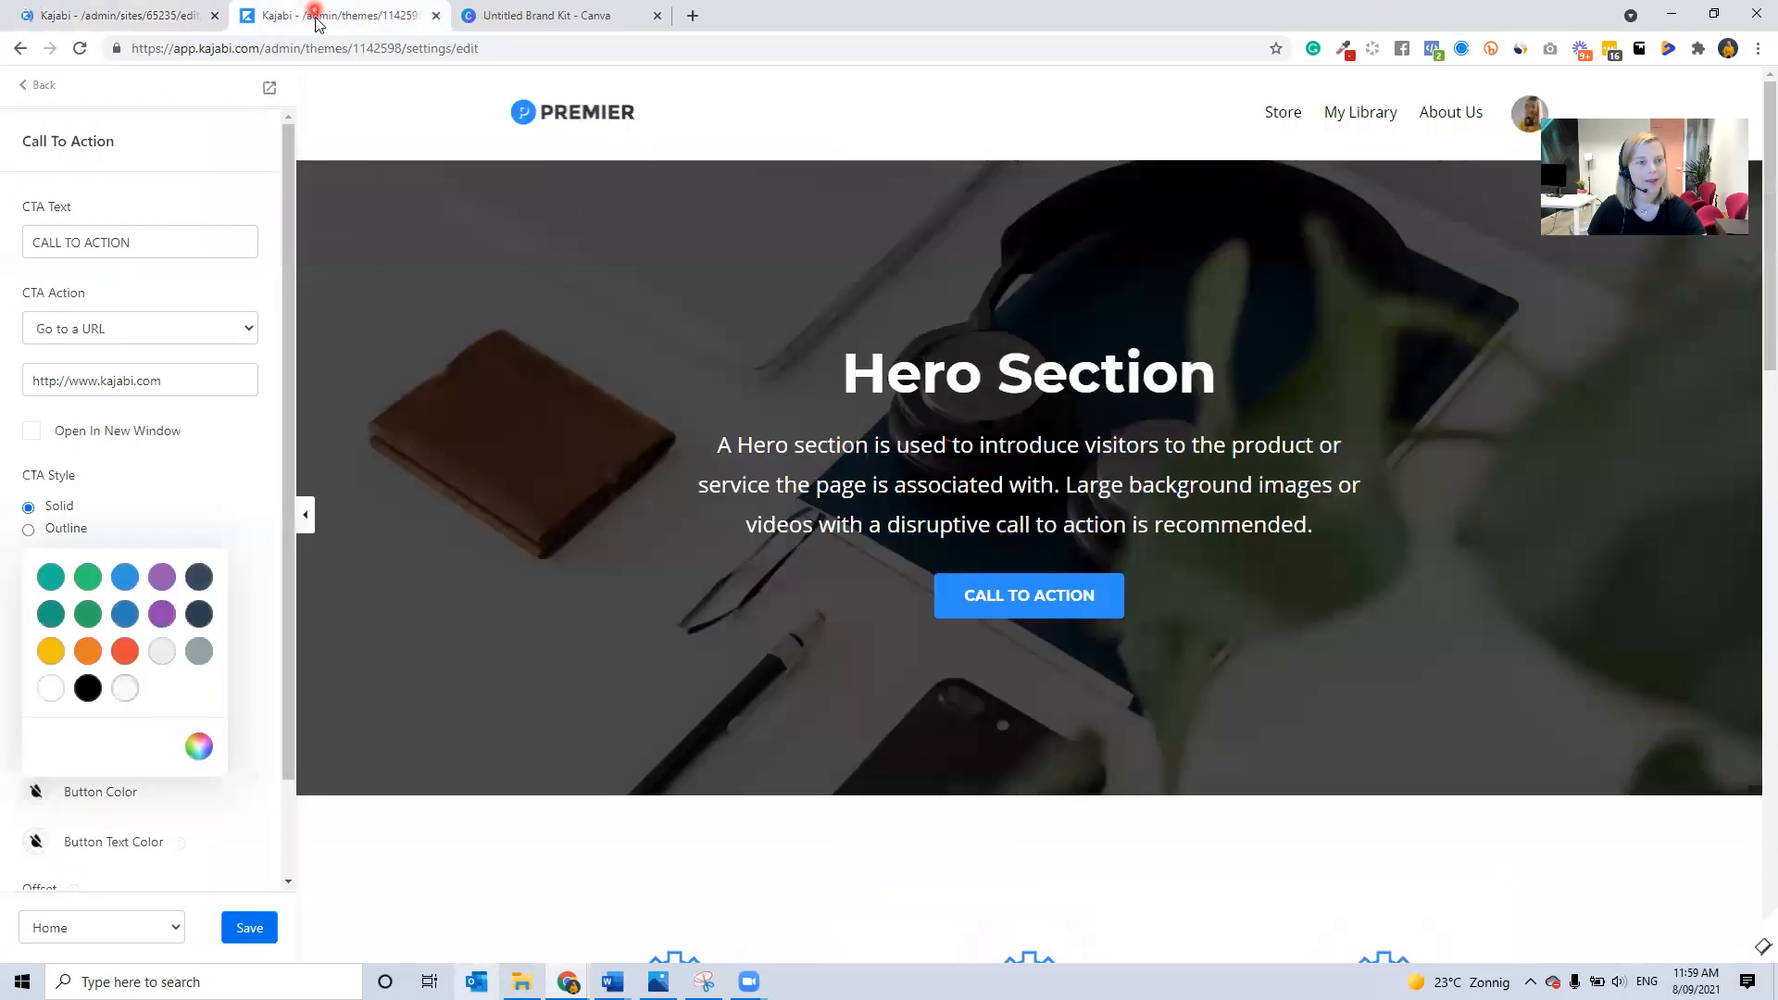
{"action": "left_click", "coordinate": [79, 50]}
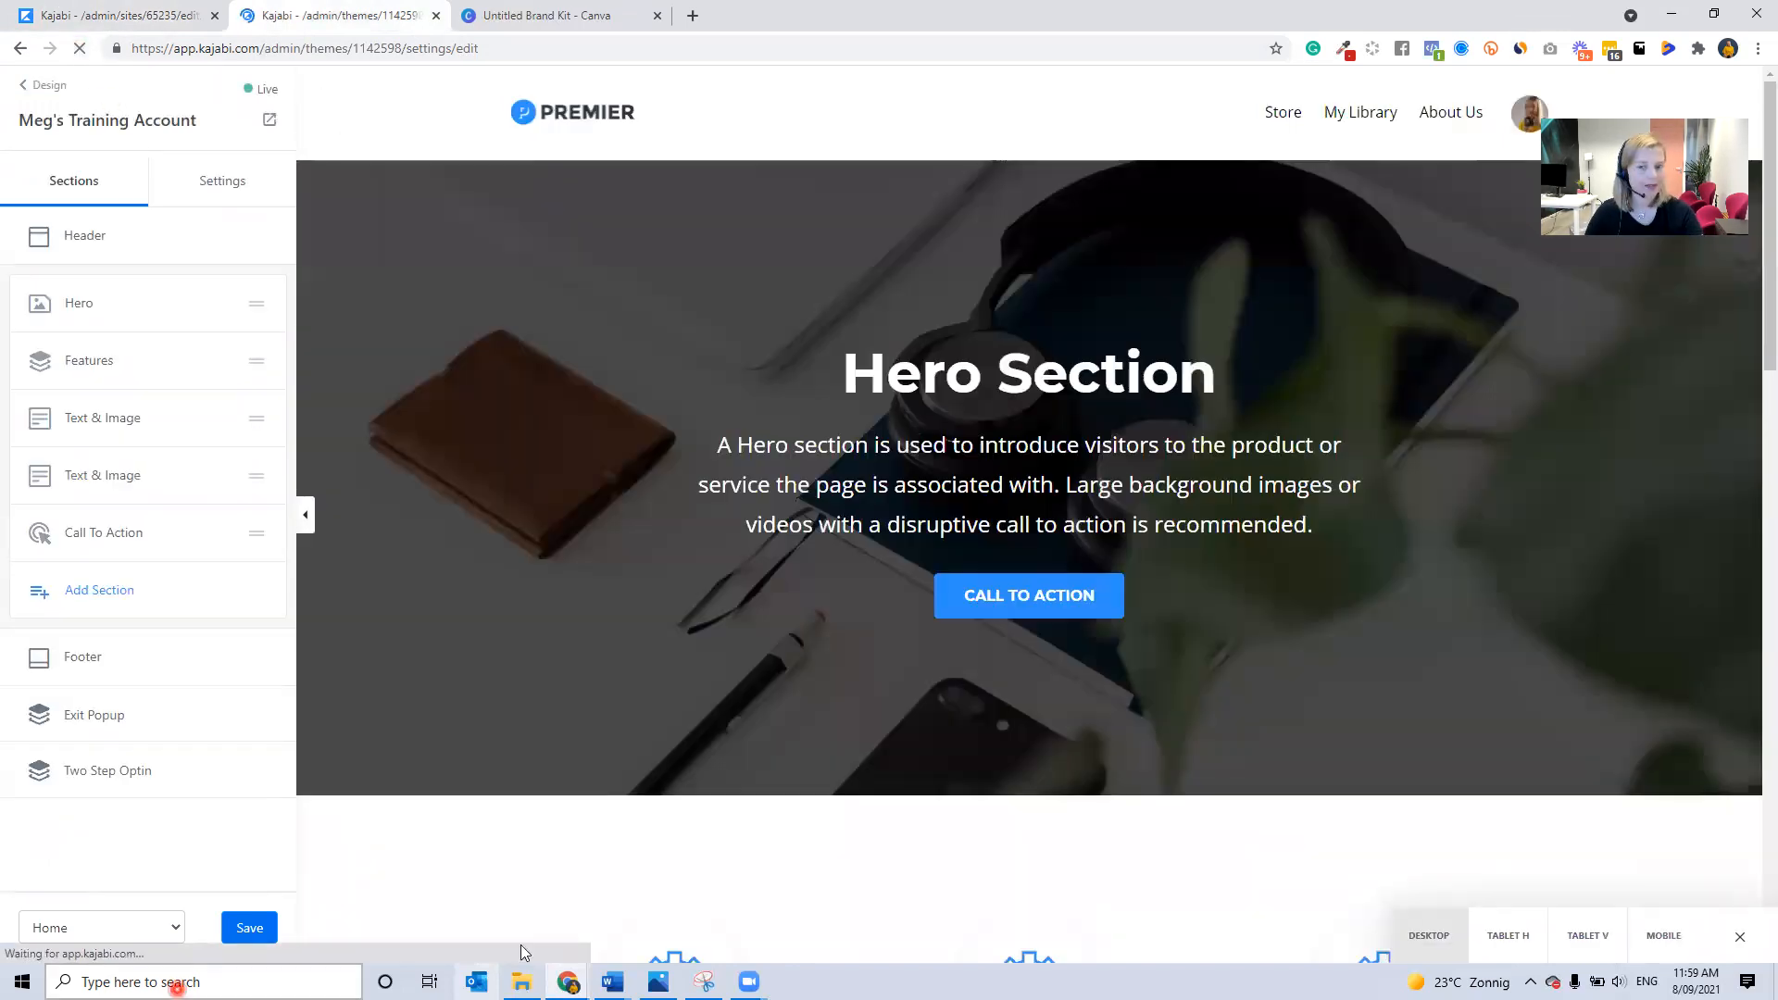
{"action": "left_click", "coordinate": [1016, 614]}
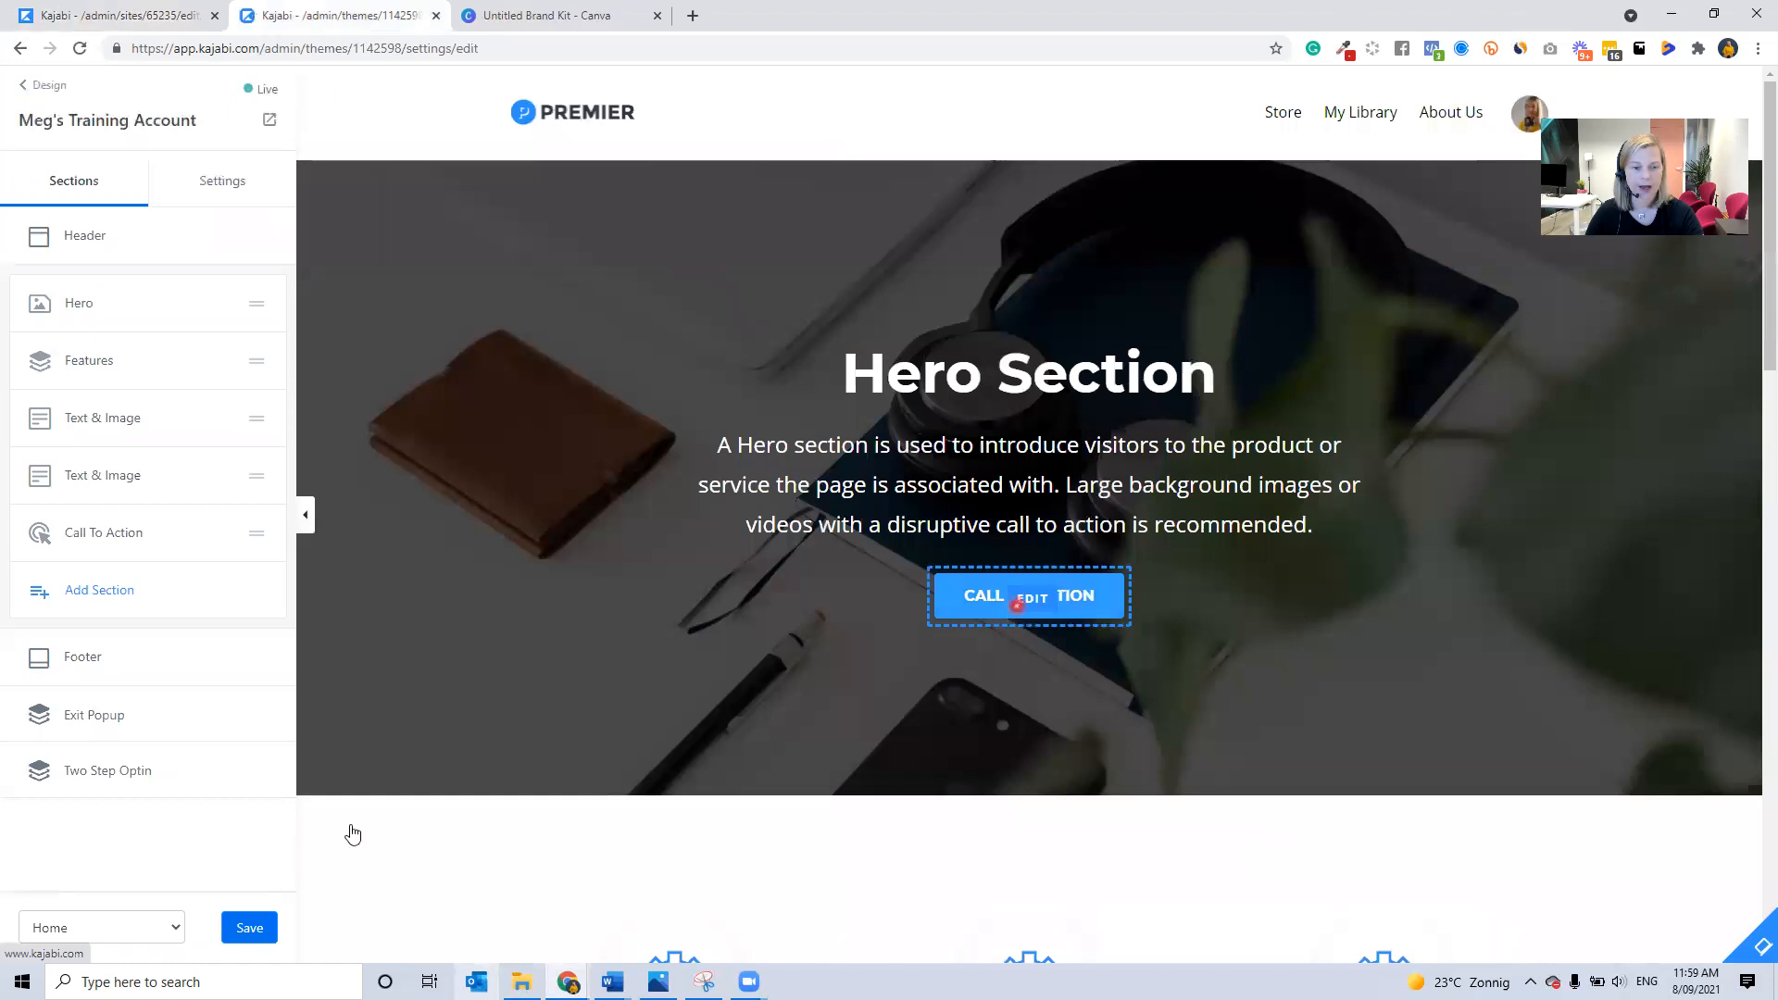
{"action": "scroll", "coordinate": [31, 790], "scroll_direction": "down", "scroll_amount": 2}
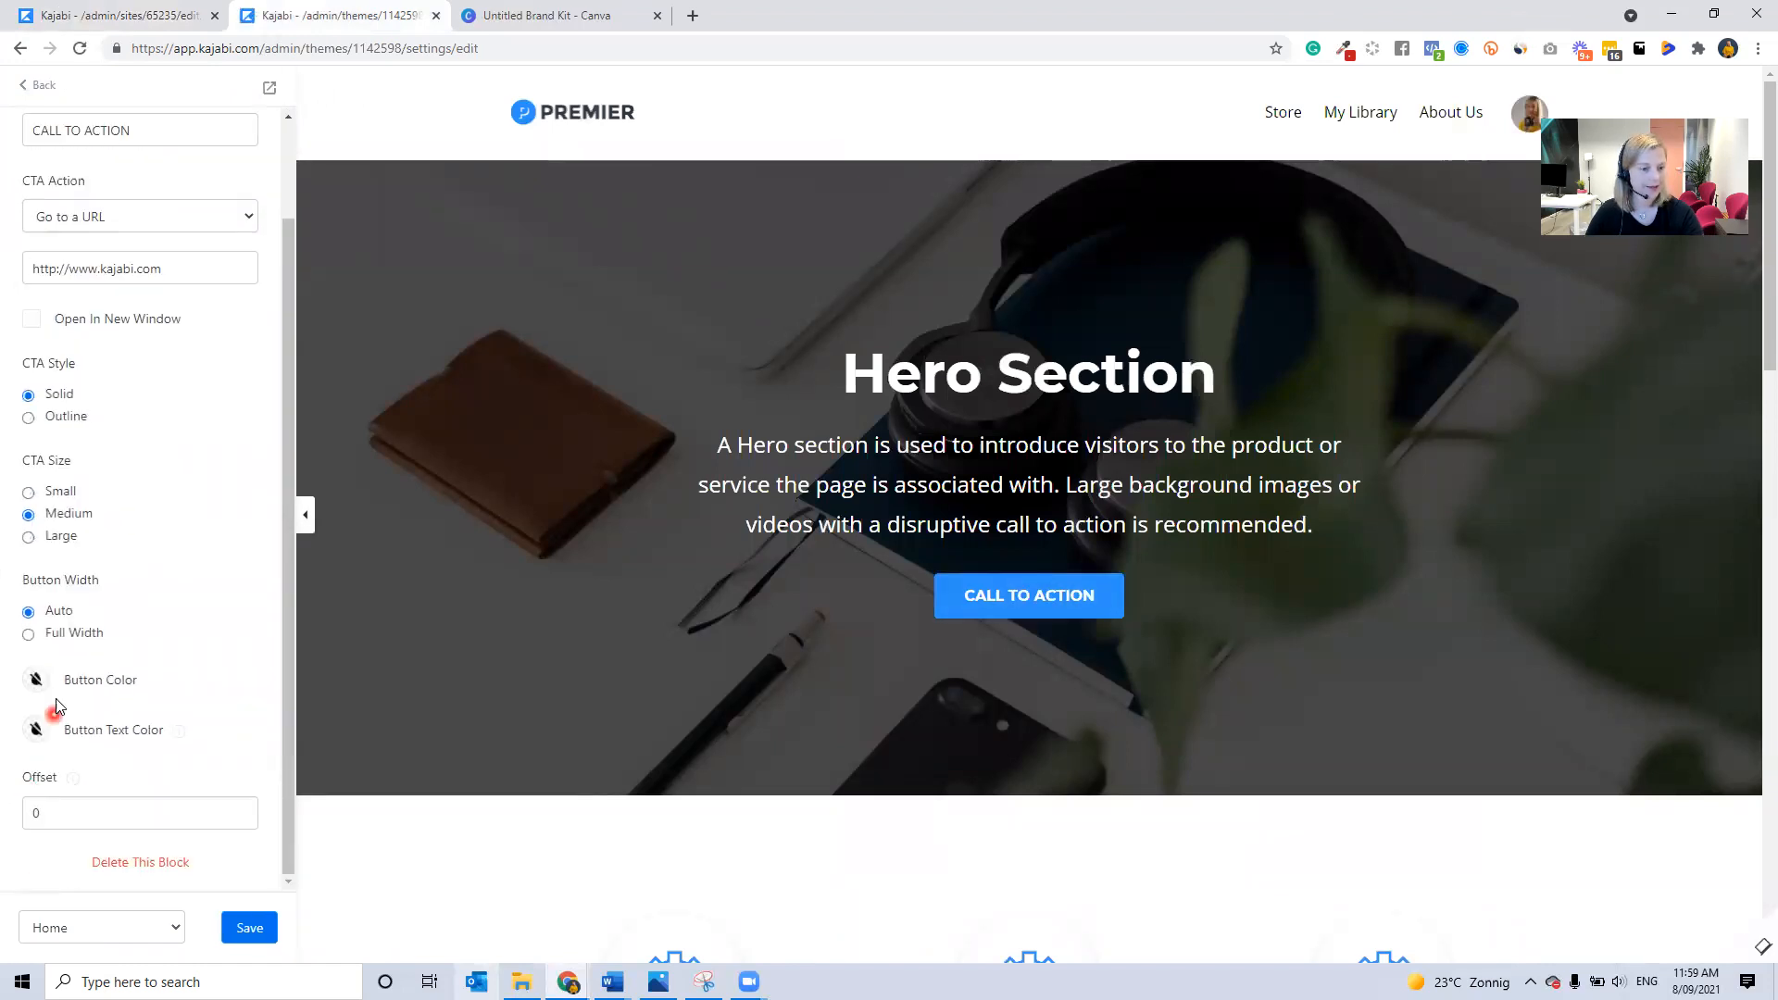
{"action": "left_click", "coordinate": [30, 683]}
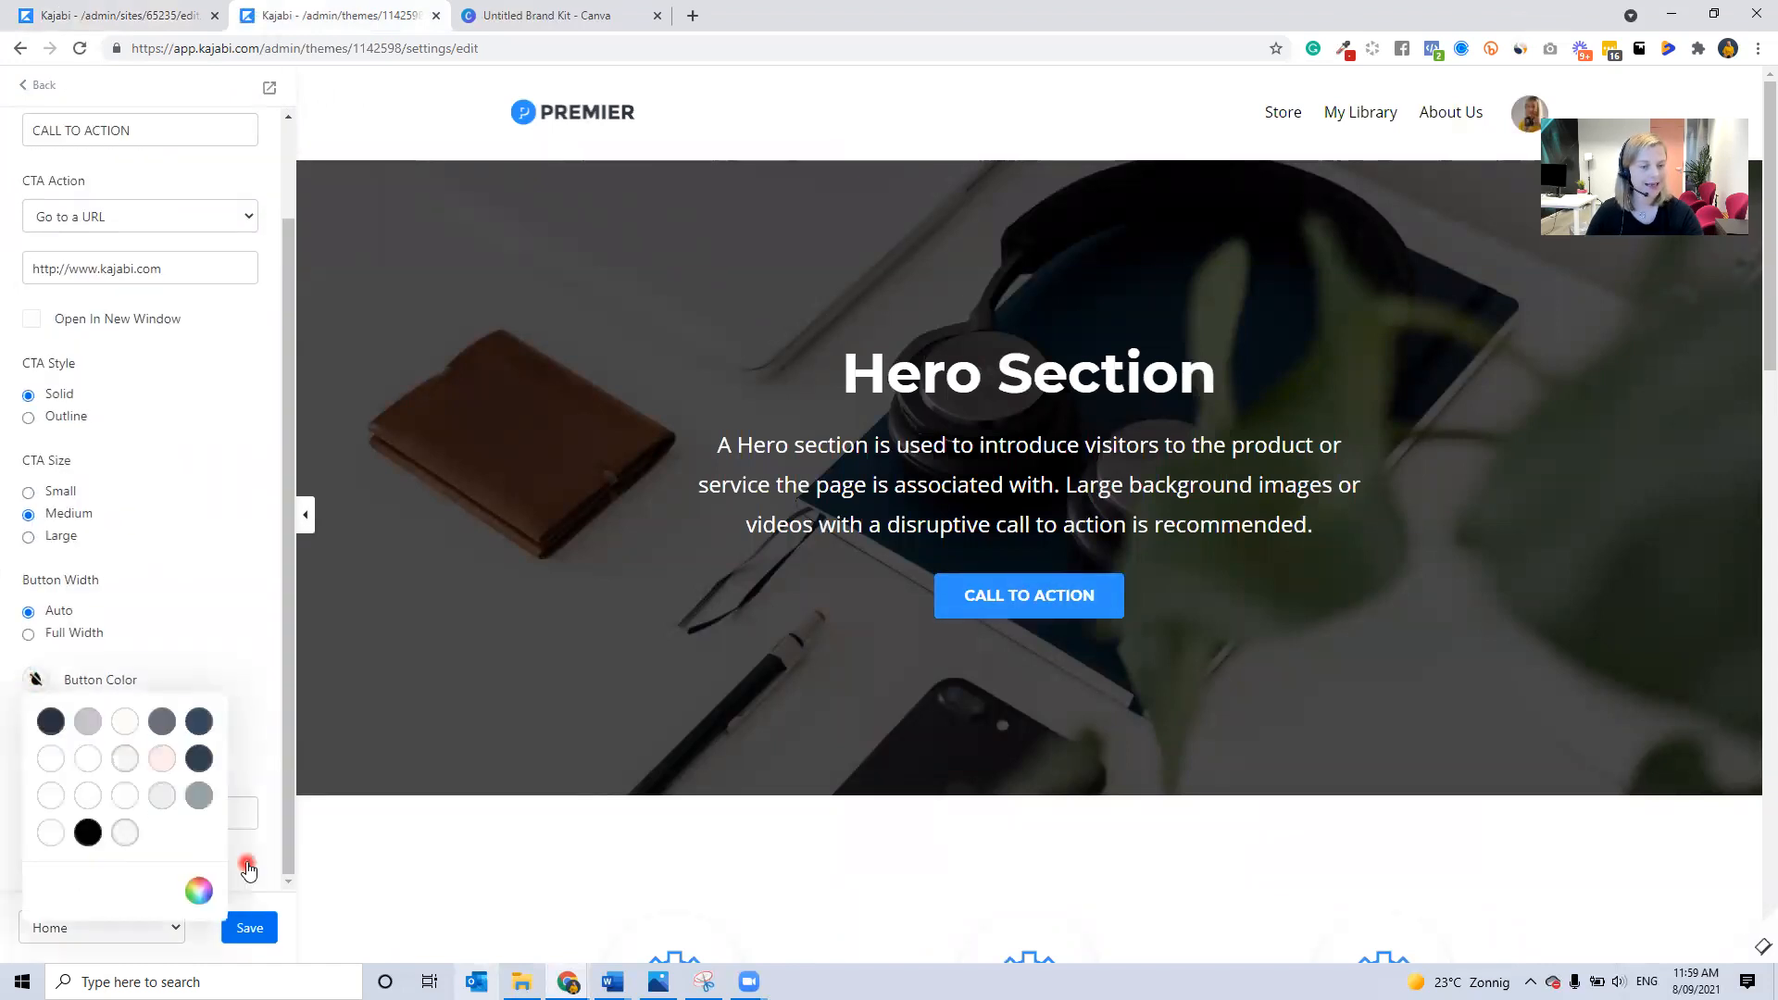